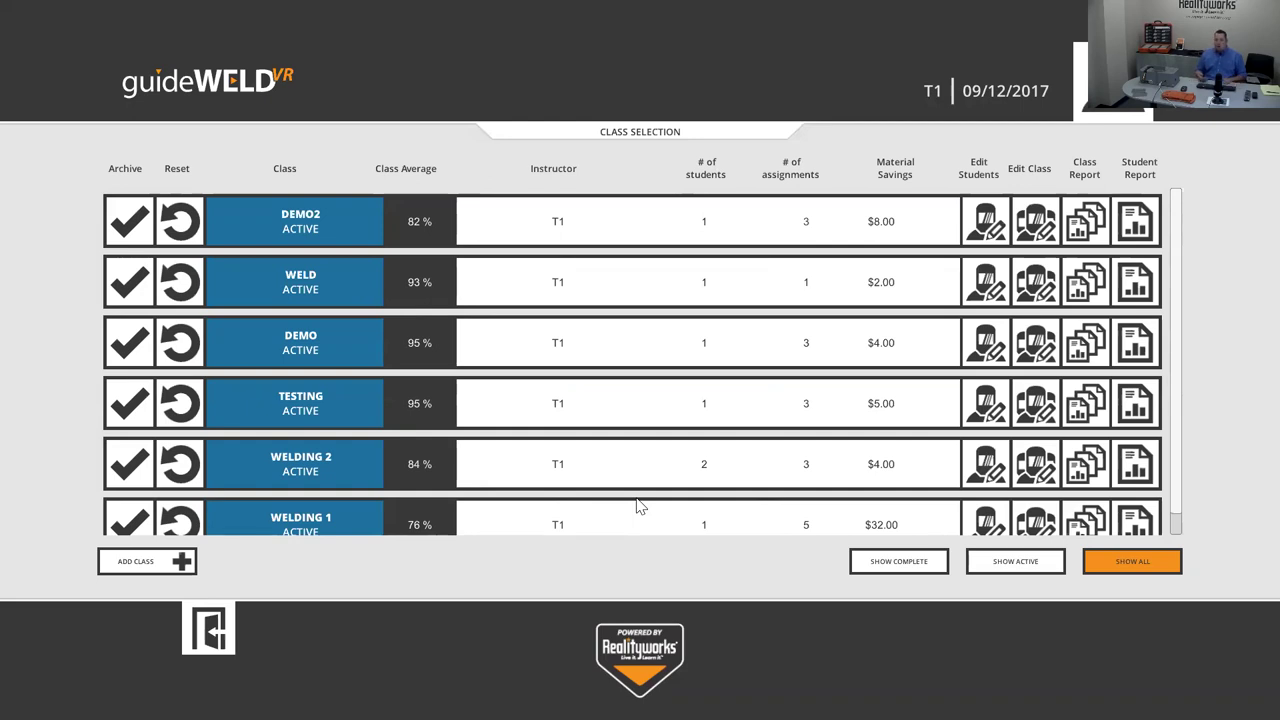
- Add a class named TESTING1, then reopen the add-class prompt and close it unsaved
click(127, 495)
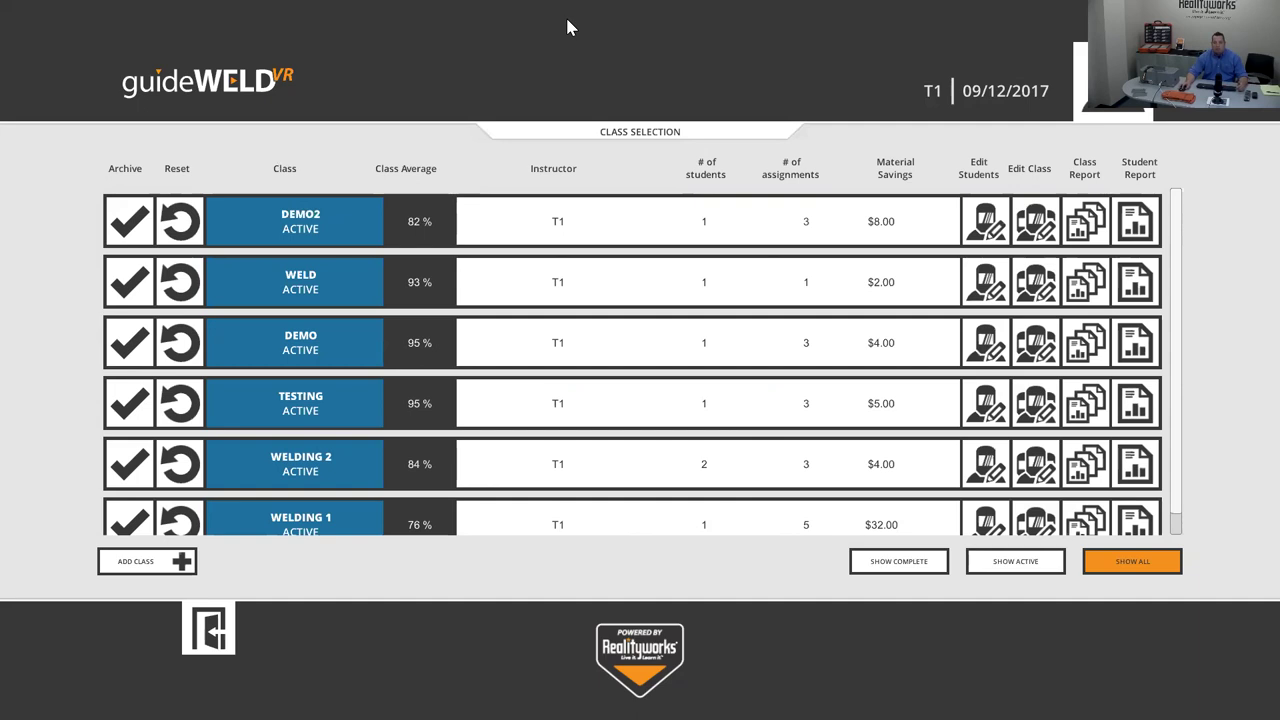
click(146, 563)
click(575, 313)
text(TESTING)
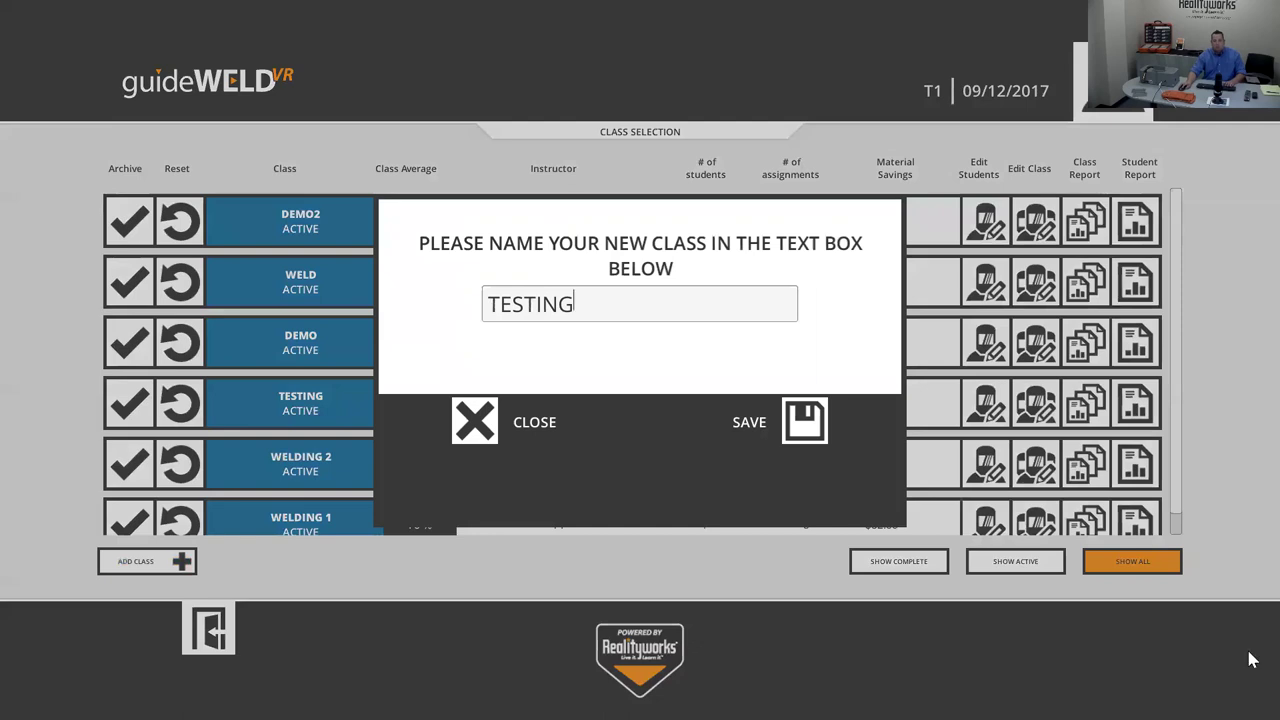
click(800, 425)
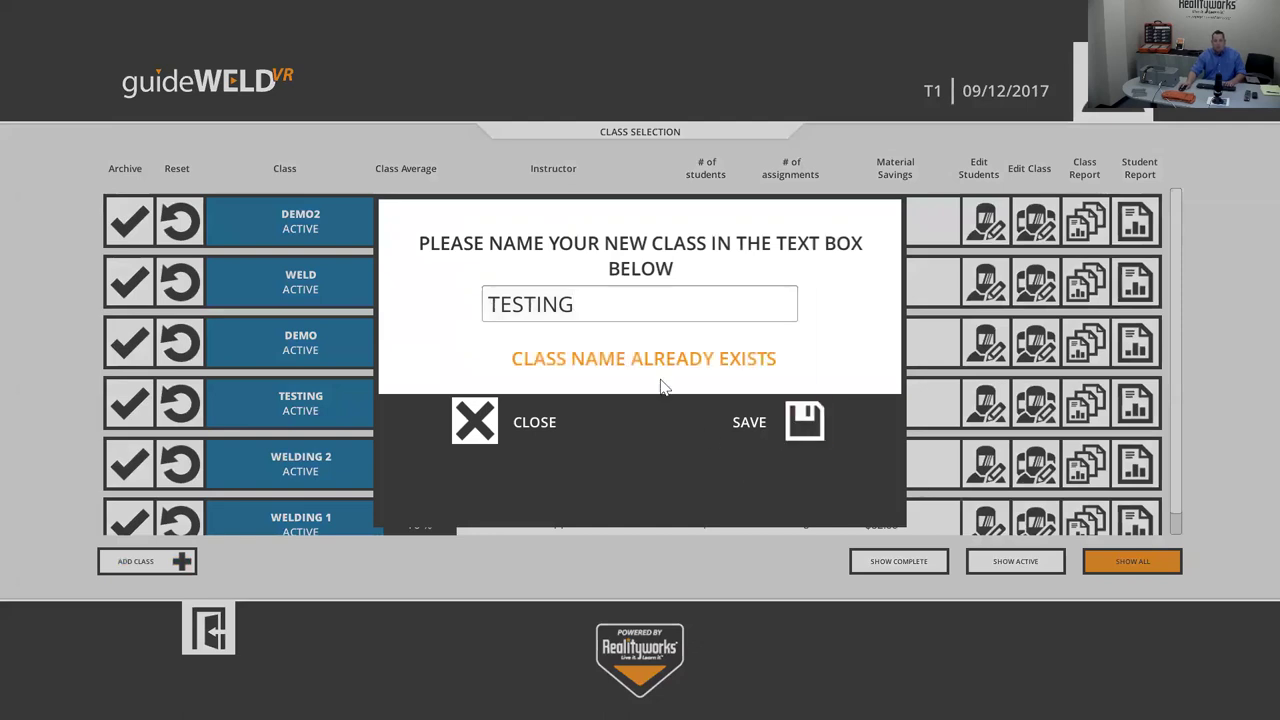
click(655, 318)
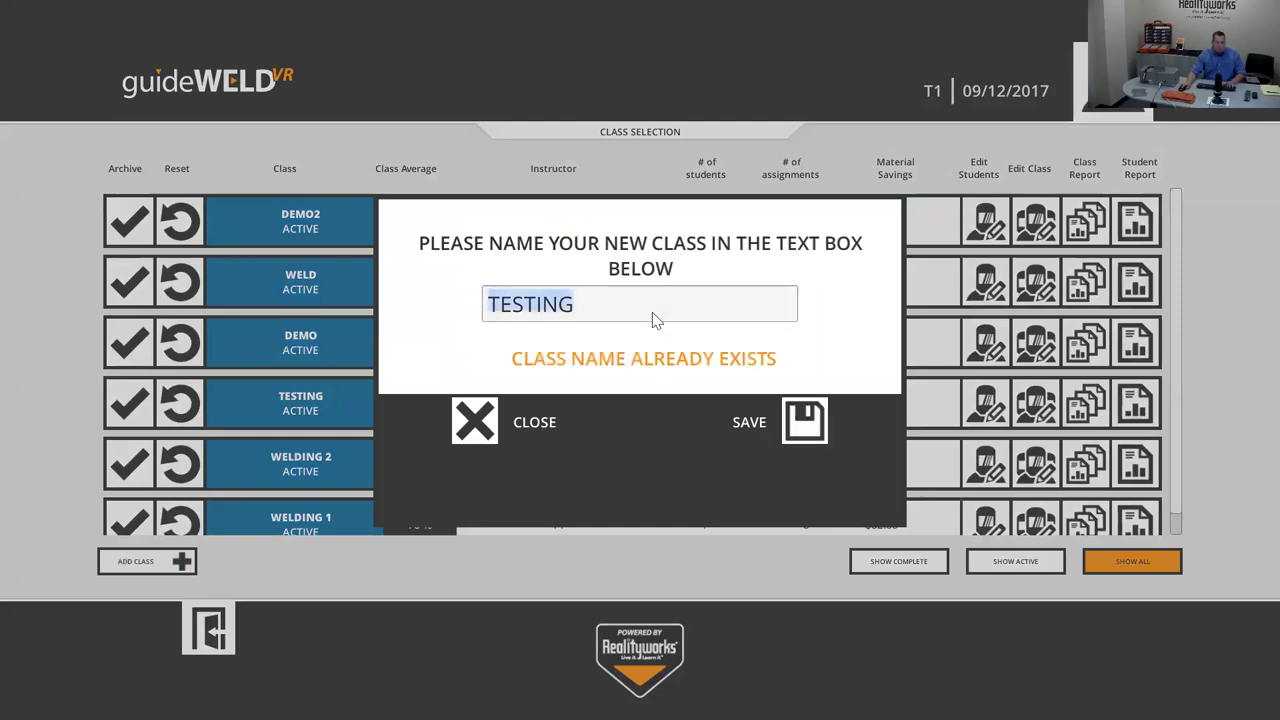
click(655, 318)
text(1)
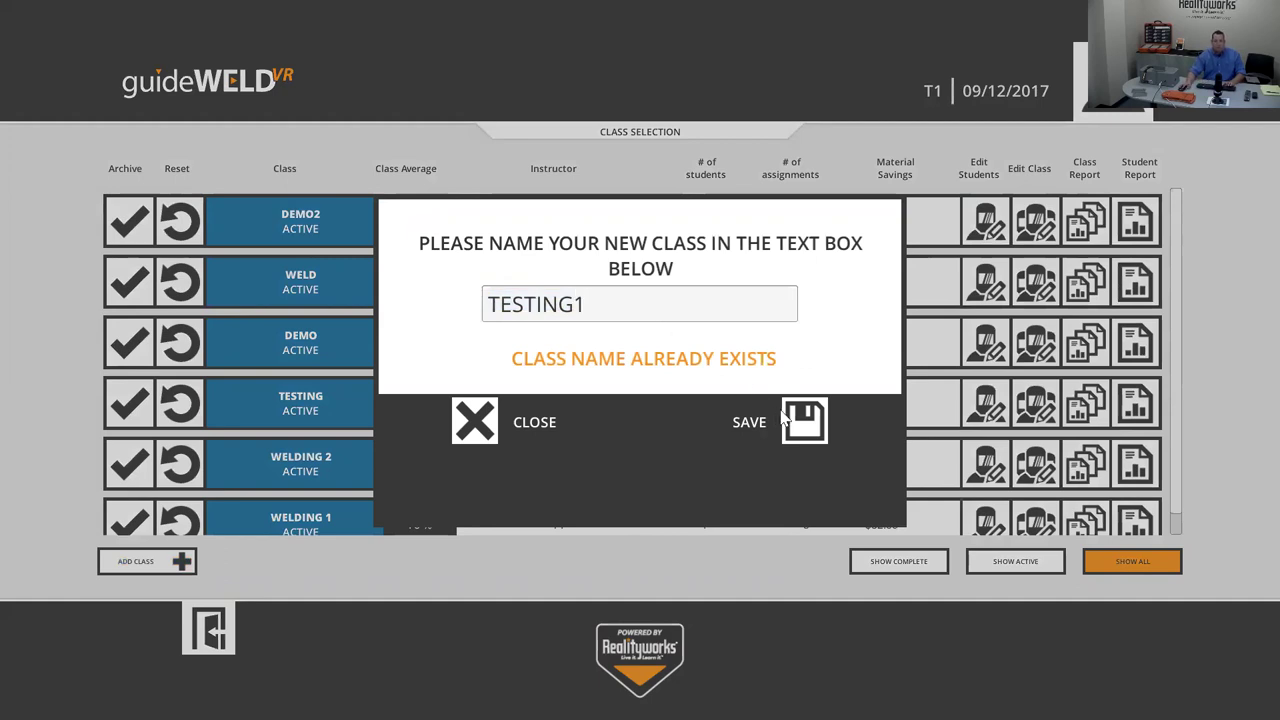
click(785, 420)
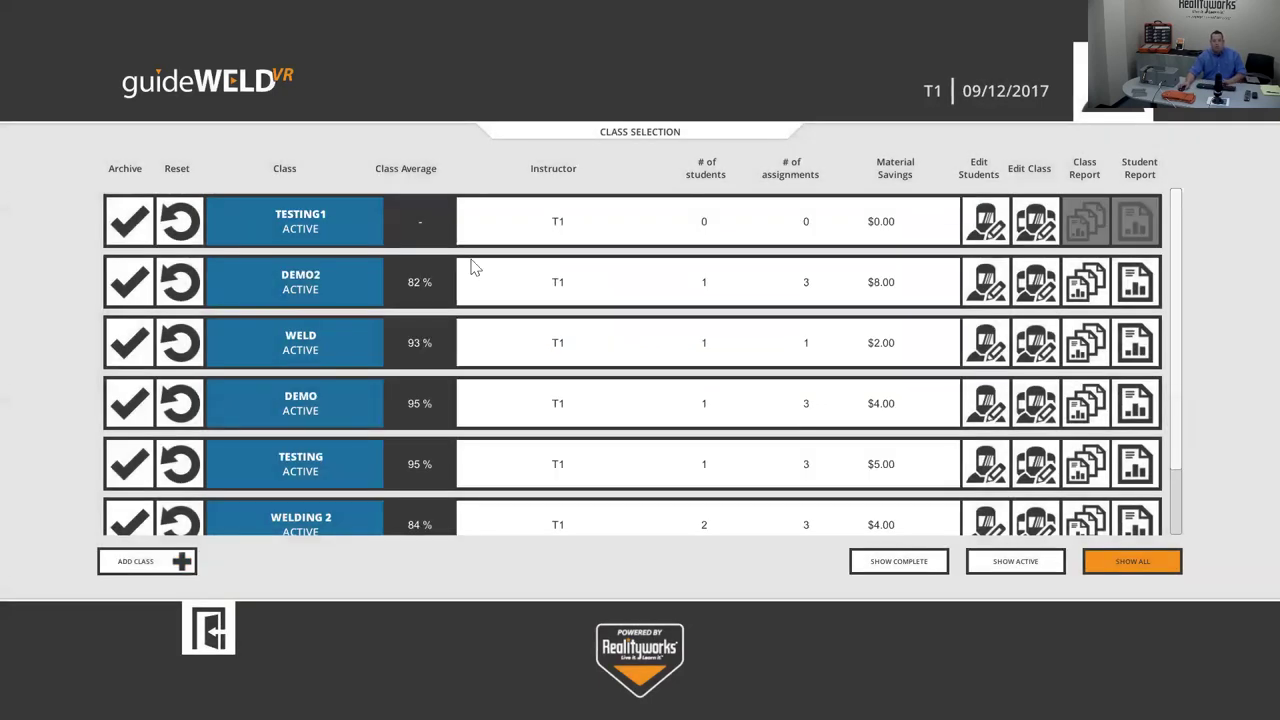
click(155, 560)
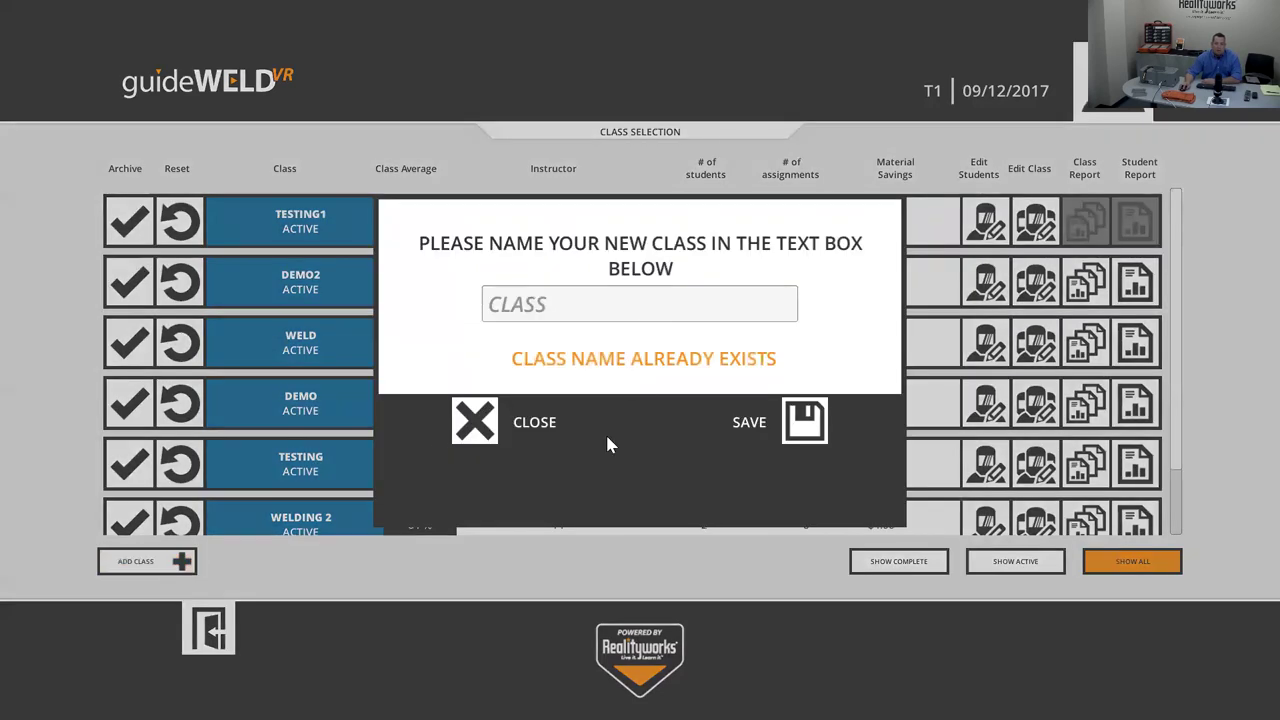
click(488, 430)
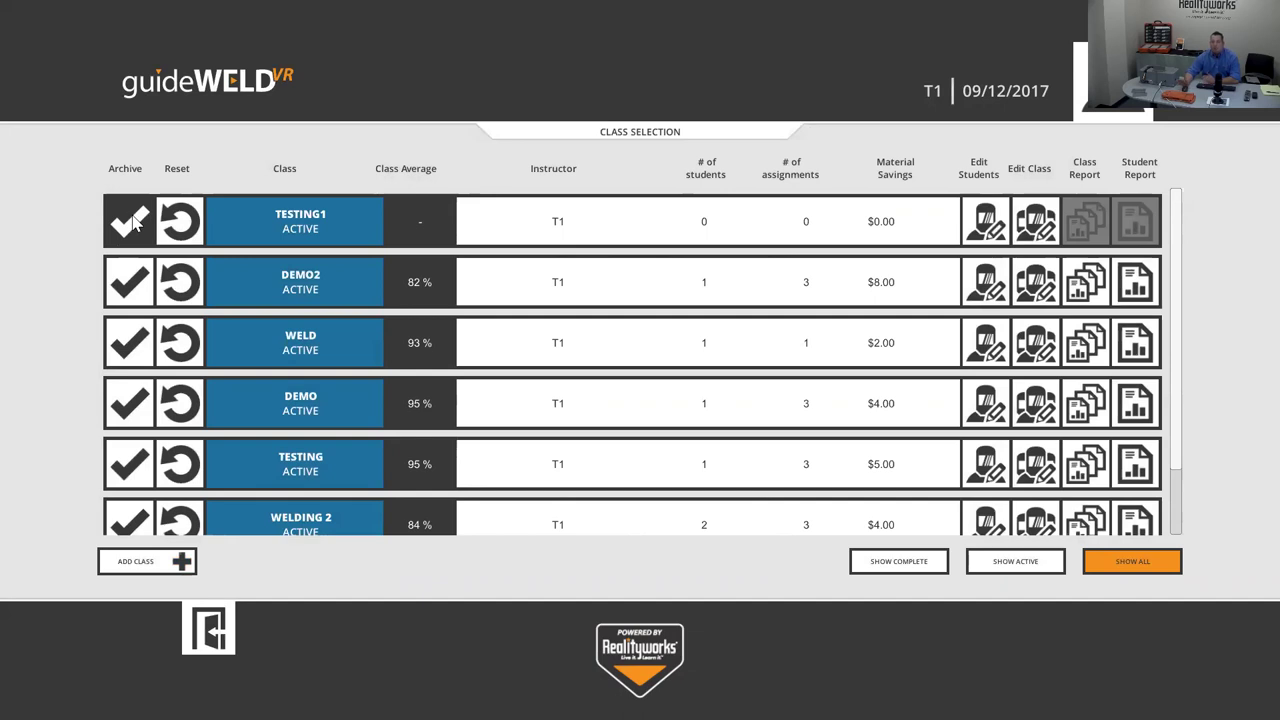
click(133, 222)
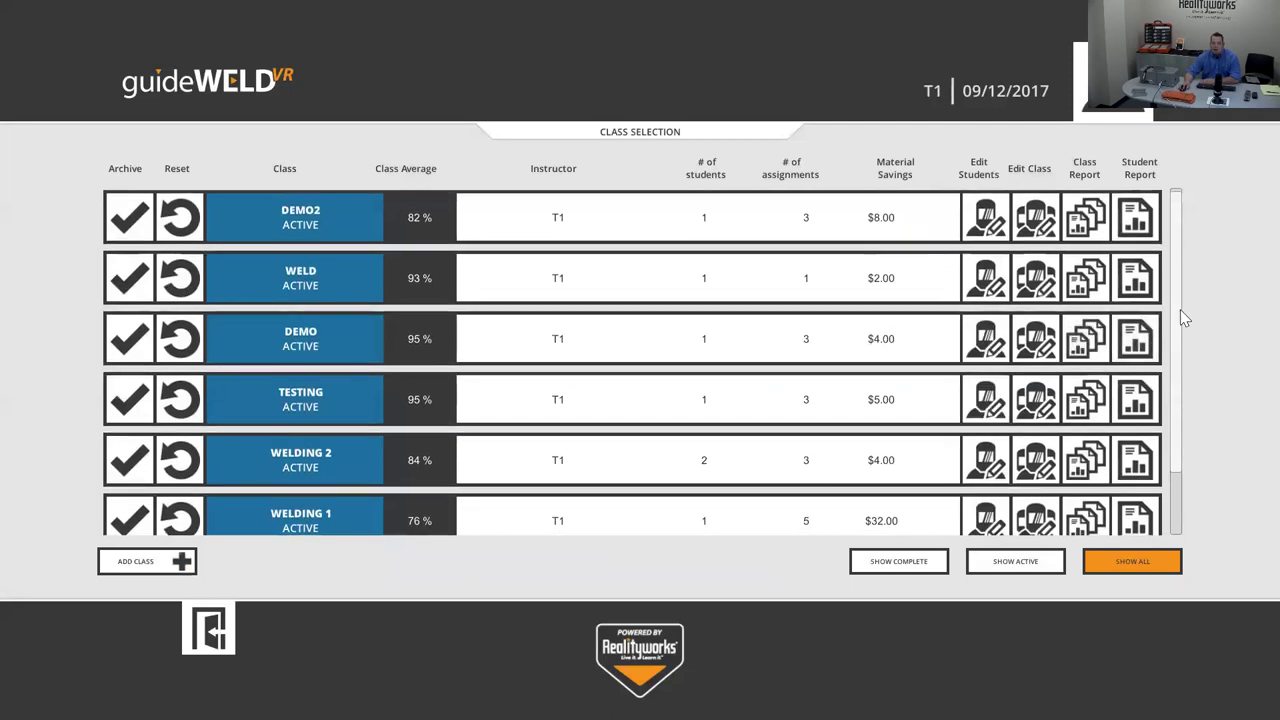
drag(1173, 324, 1177, 408)
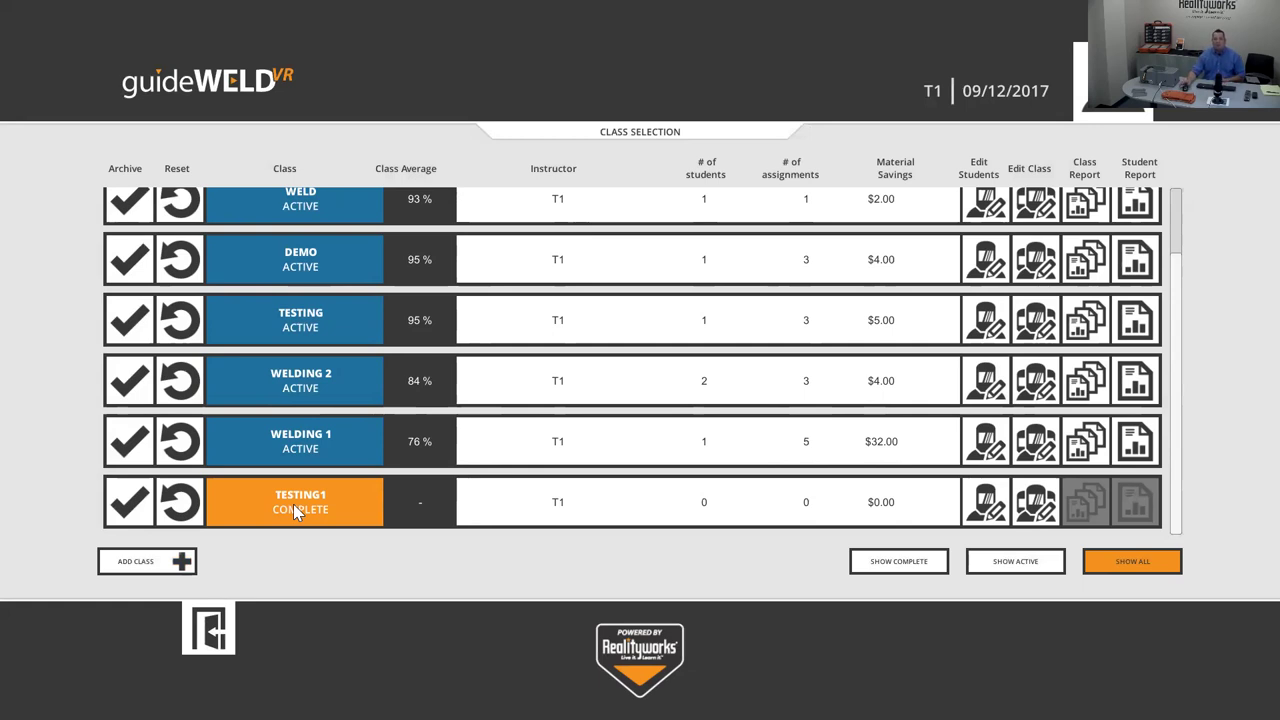
click(128, 505)
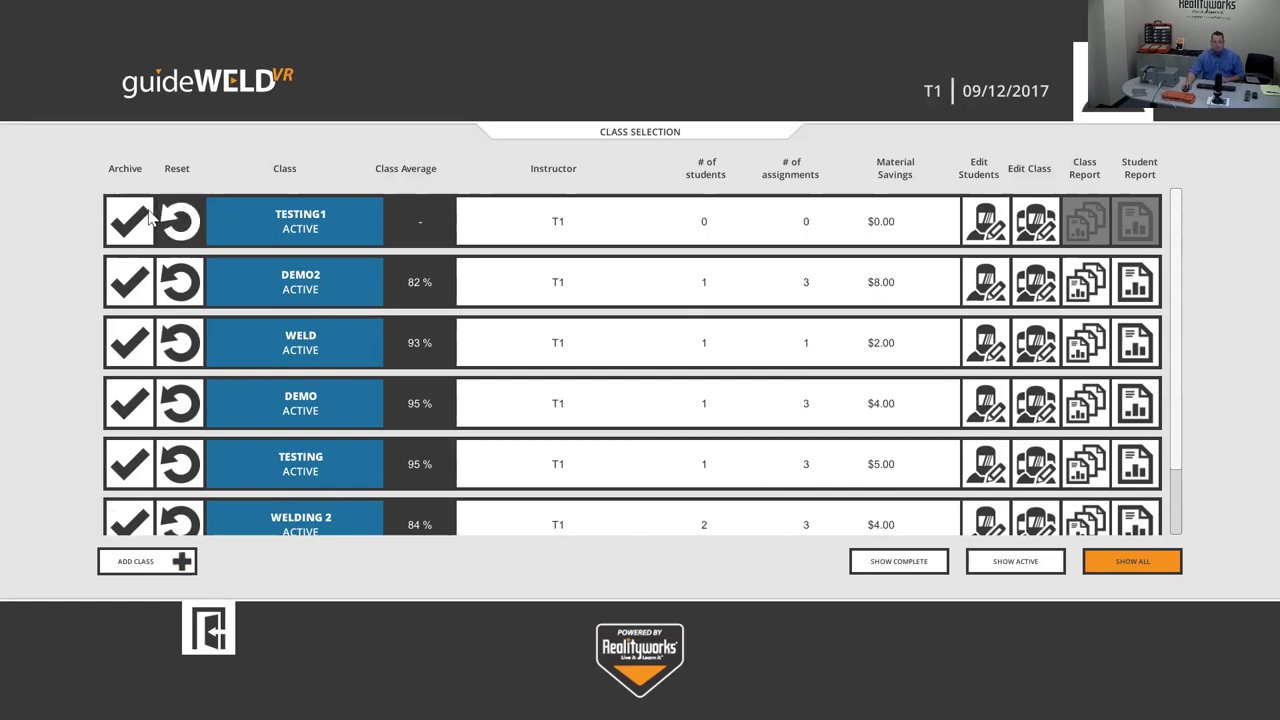
click(177, 220)
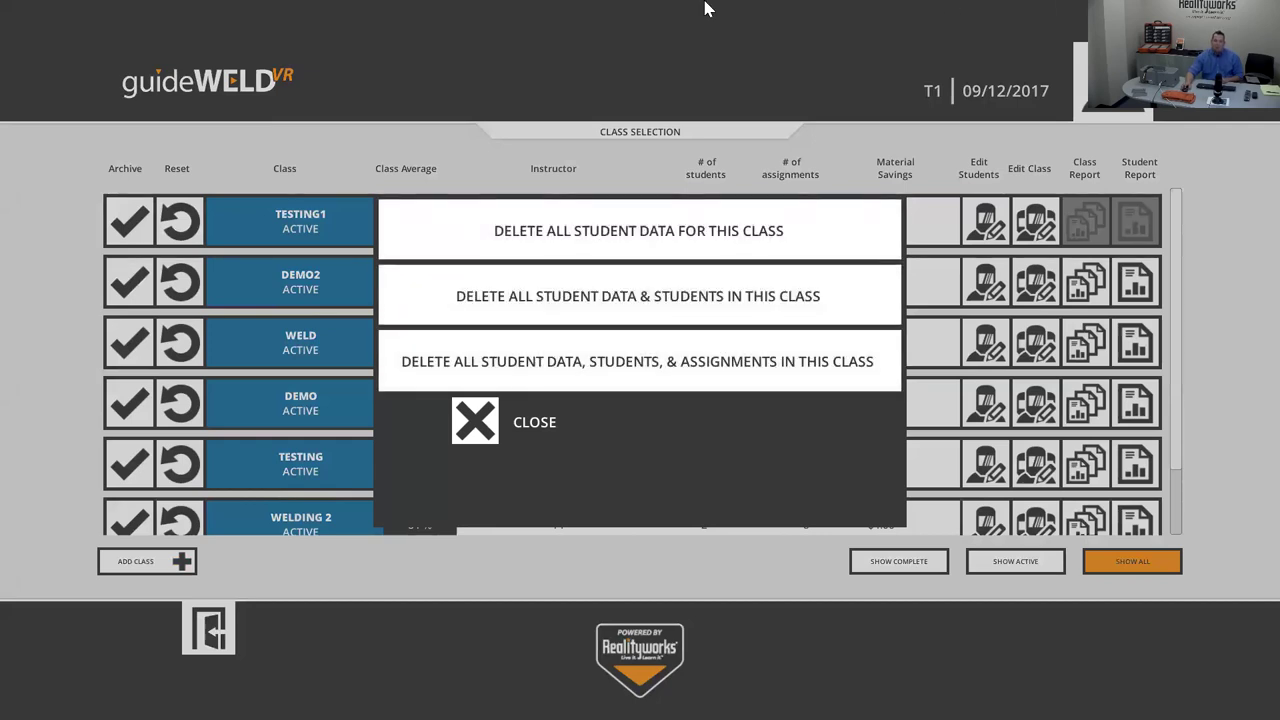
click(490, 436)
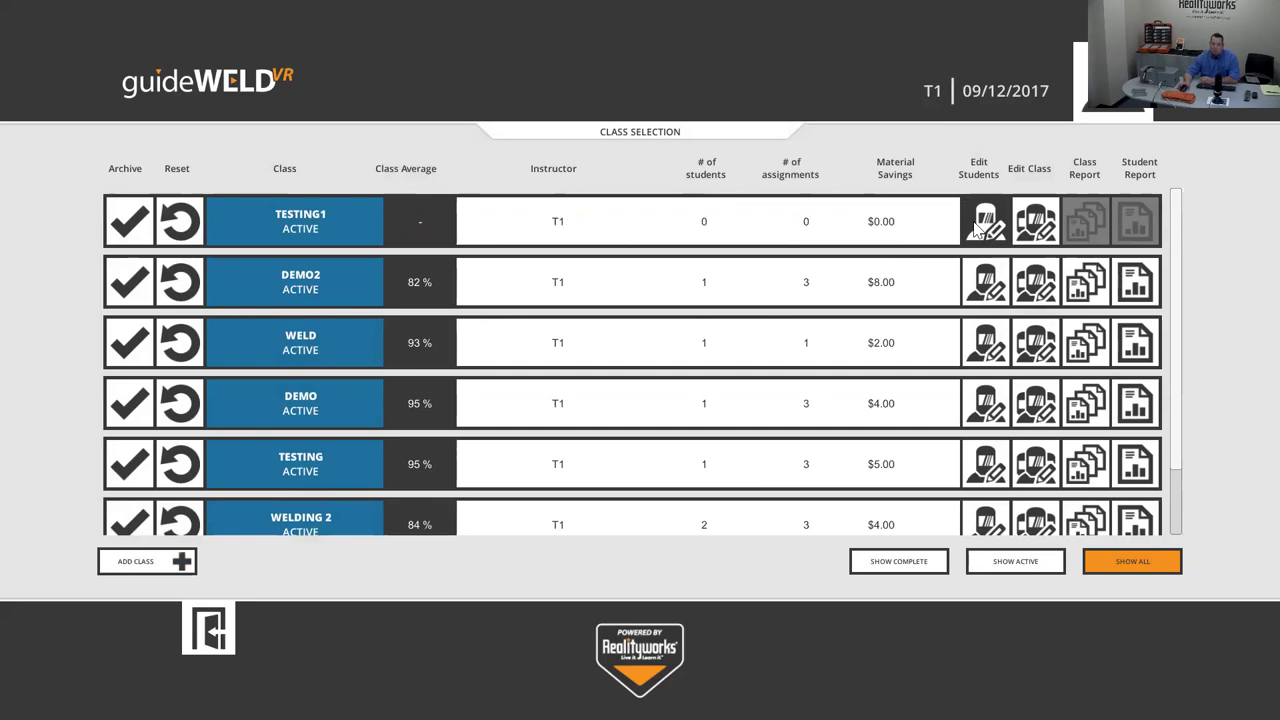
- Add a student to TESTING1's roster by entering their first and last name
click(976, 228)
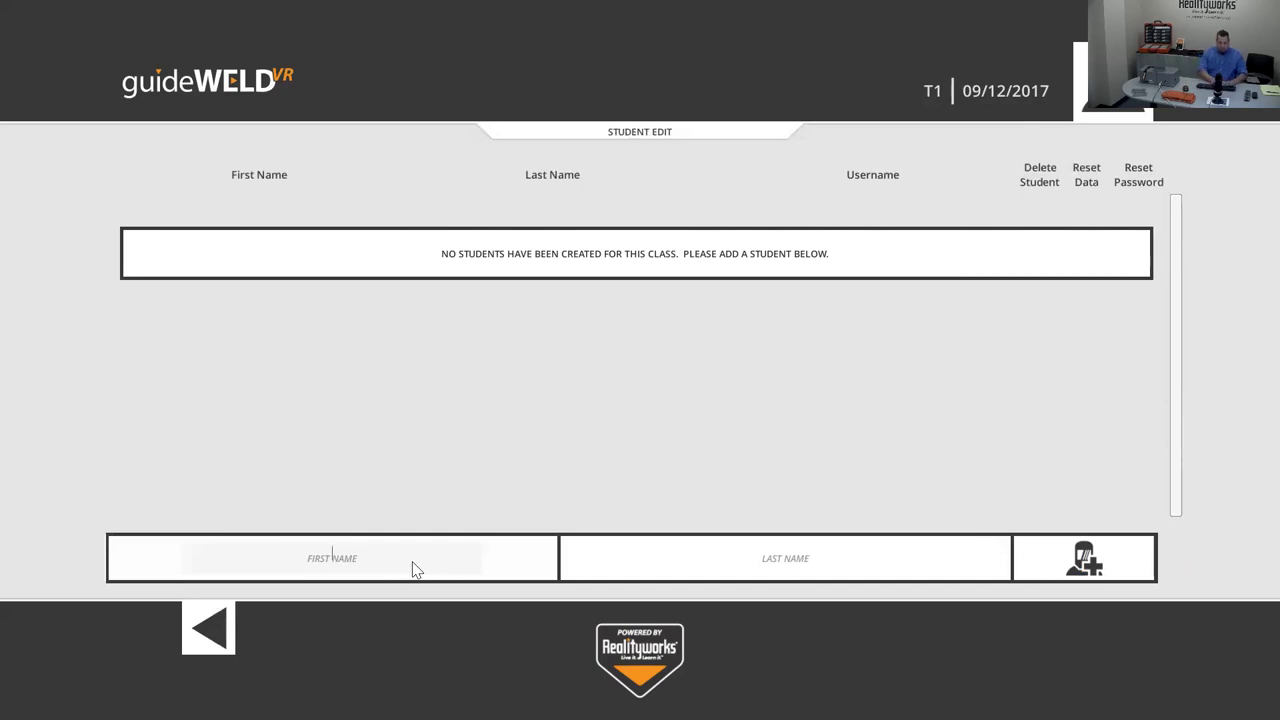
text(JA)
key(Tab)
text(CK)
click(1064, 548)
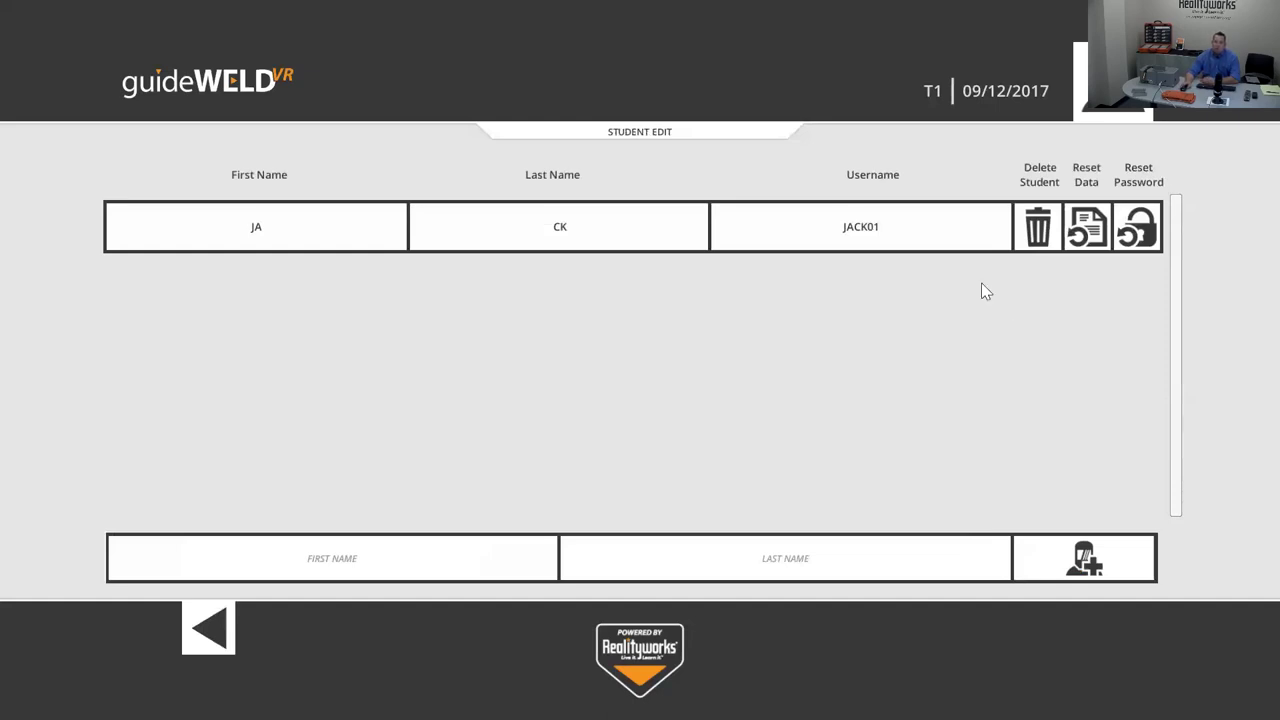
click(1037, 225)
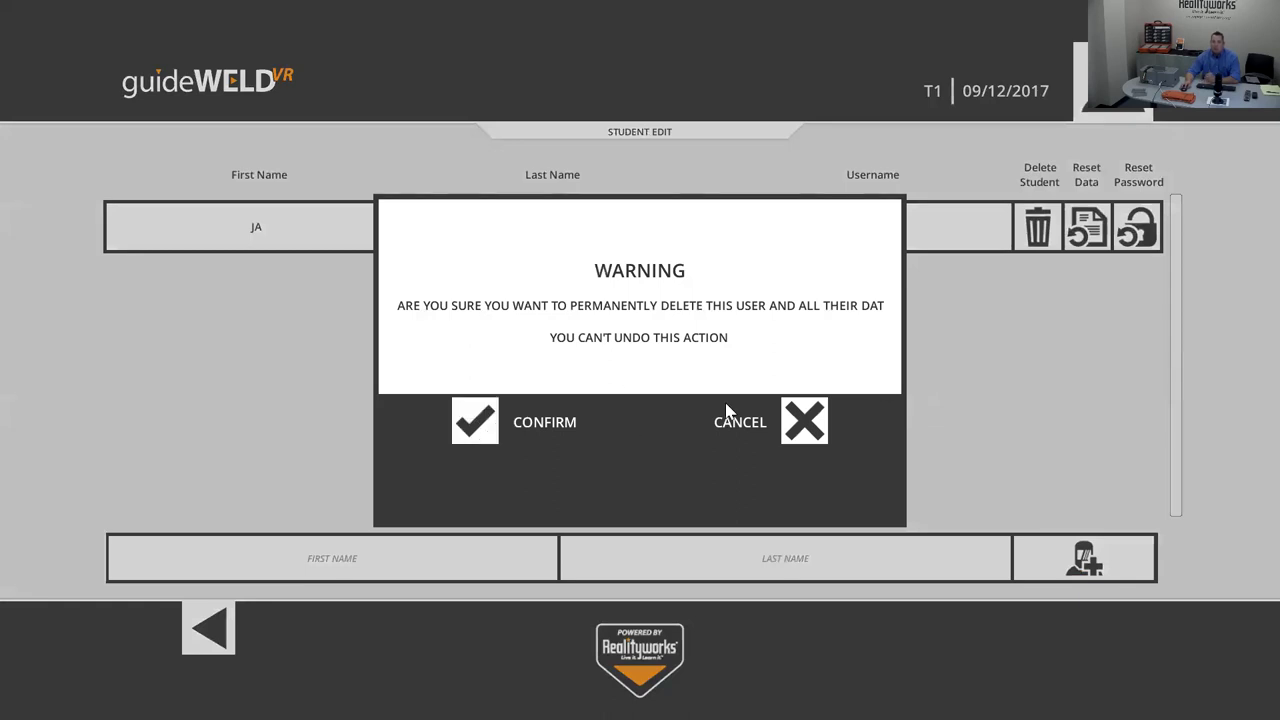
click(805, 422)
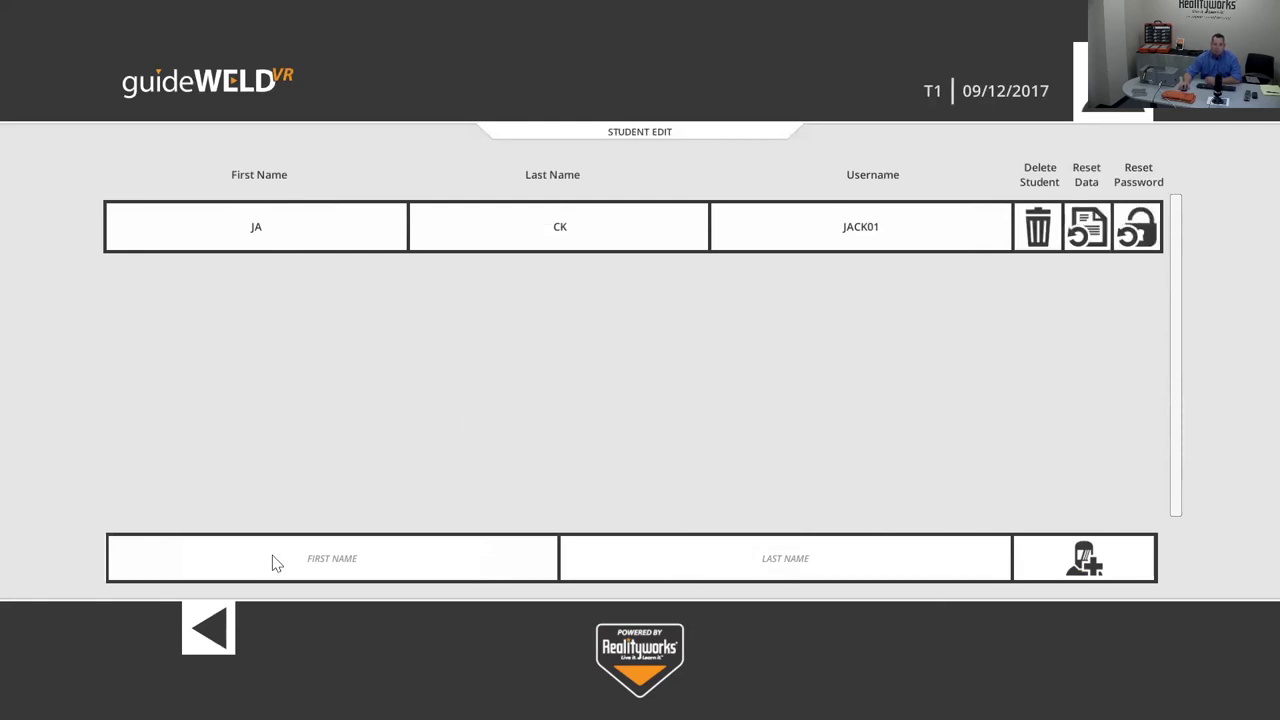
click(209, 626)
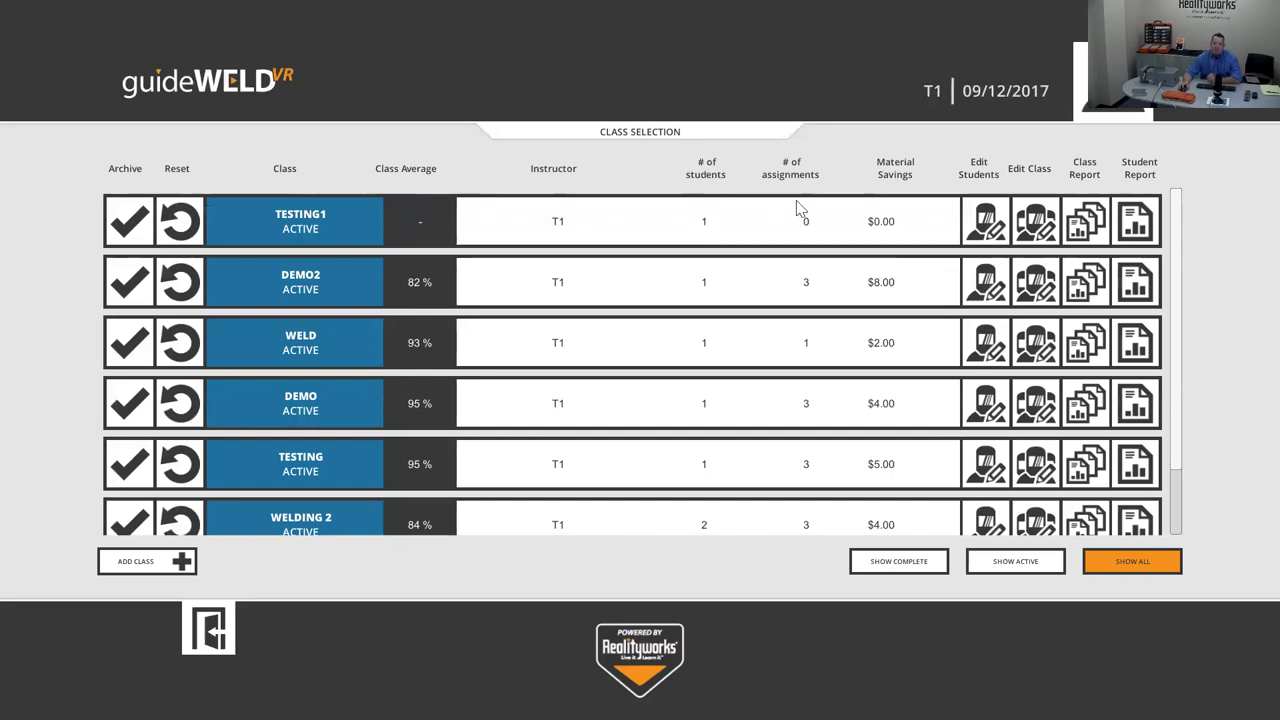
- Open TESTING1 in the Edit Class screen to show its weld assignments
click(1037, 228)
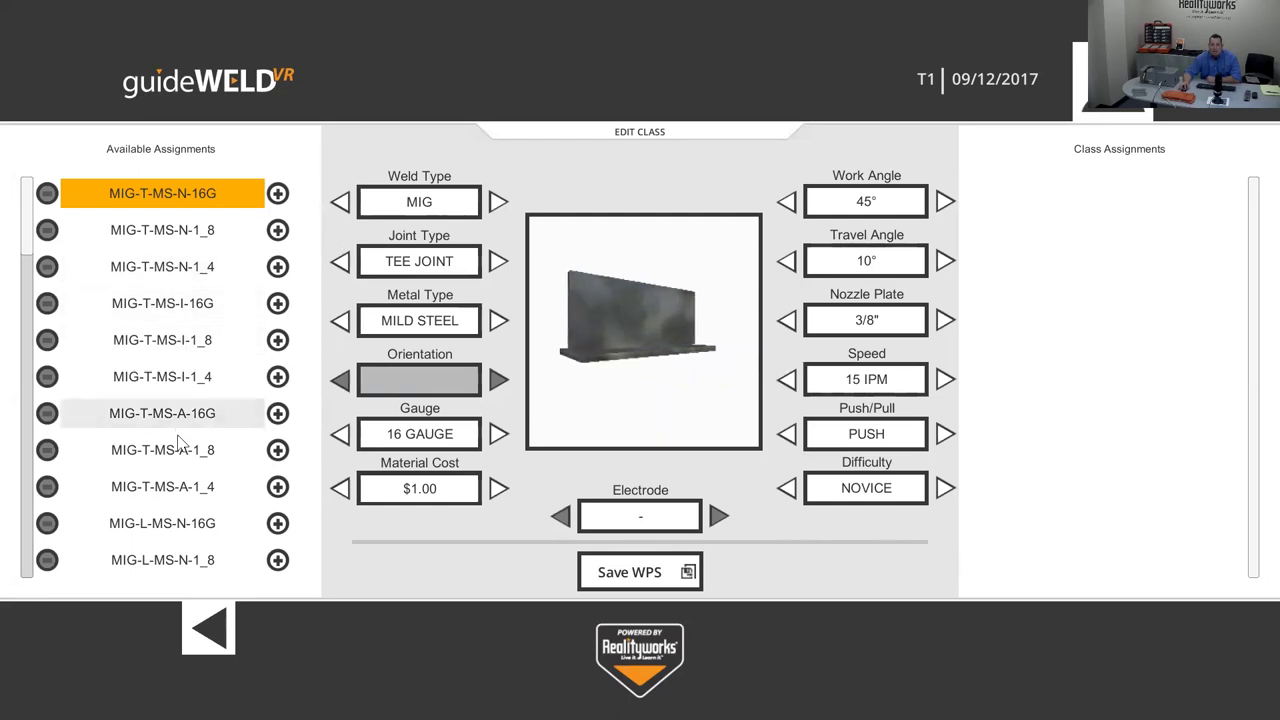
- Preview MIG-L-MS-N-16G, then set MIG-T-MS-N-16G's material cost to $2.00
click(190, 527)
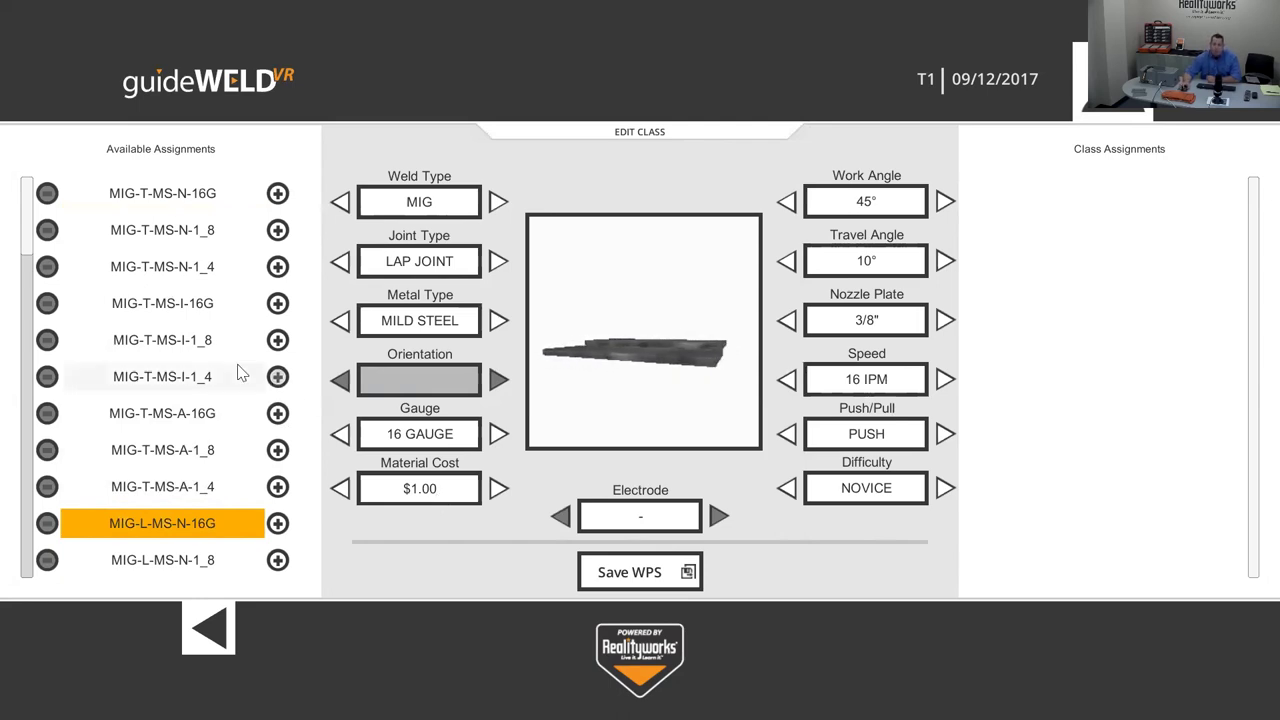
click(208, 202)
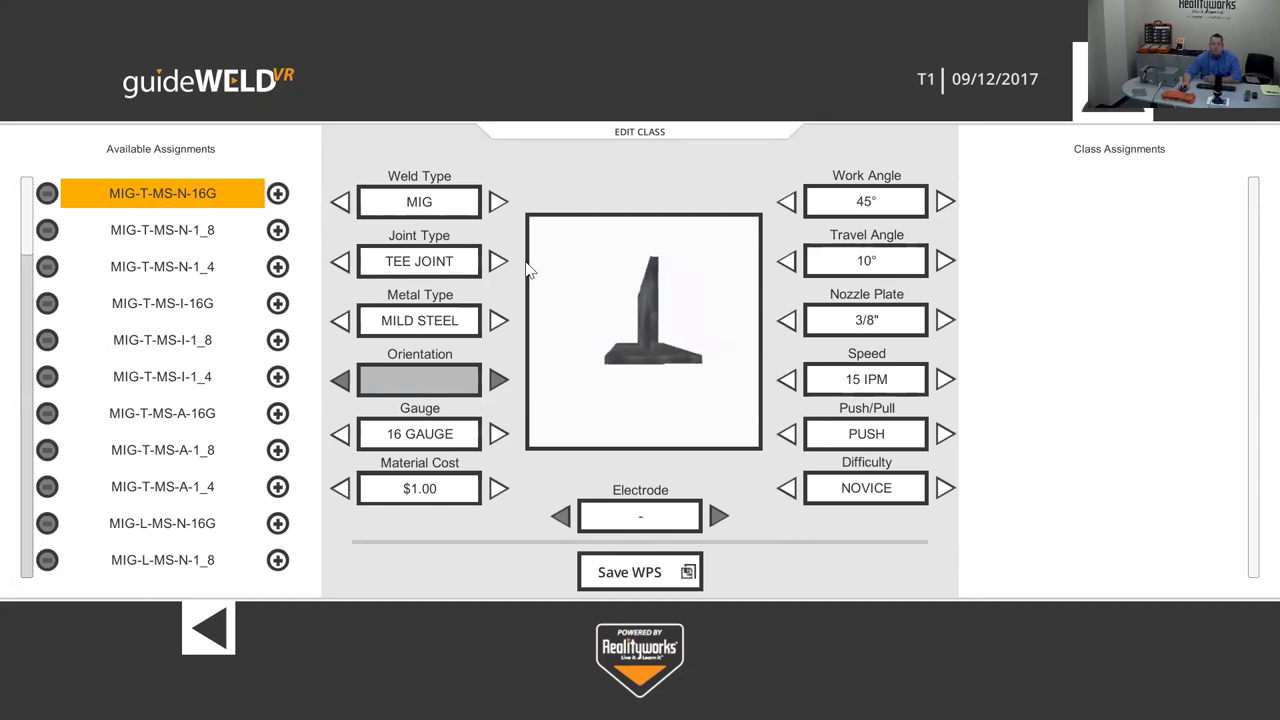
click(498, 490)
click(498, 490)
click(498, 490)
click(498, 490)
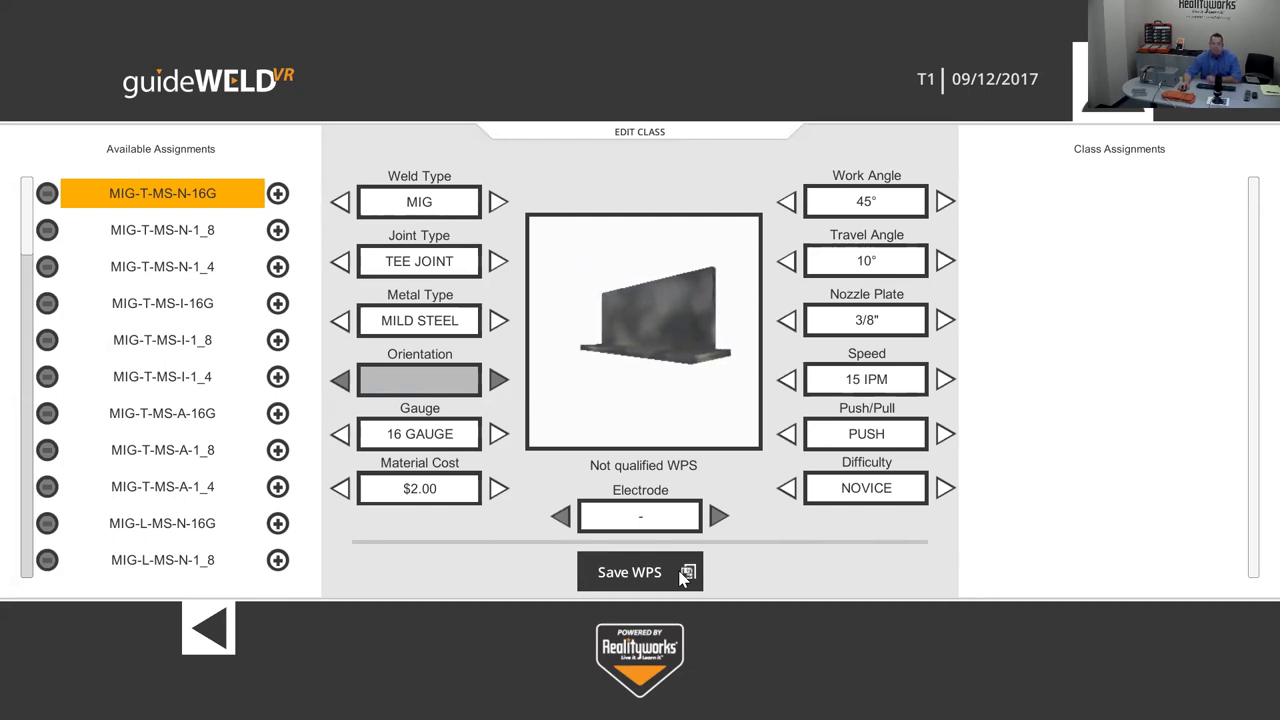
- Cycle the tee joint through stainless, aluminum and mild steel, toggle push/pull, and try STICK before MIG
click(498, 321)
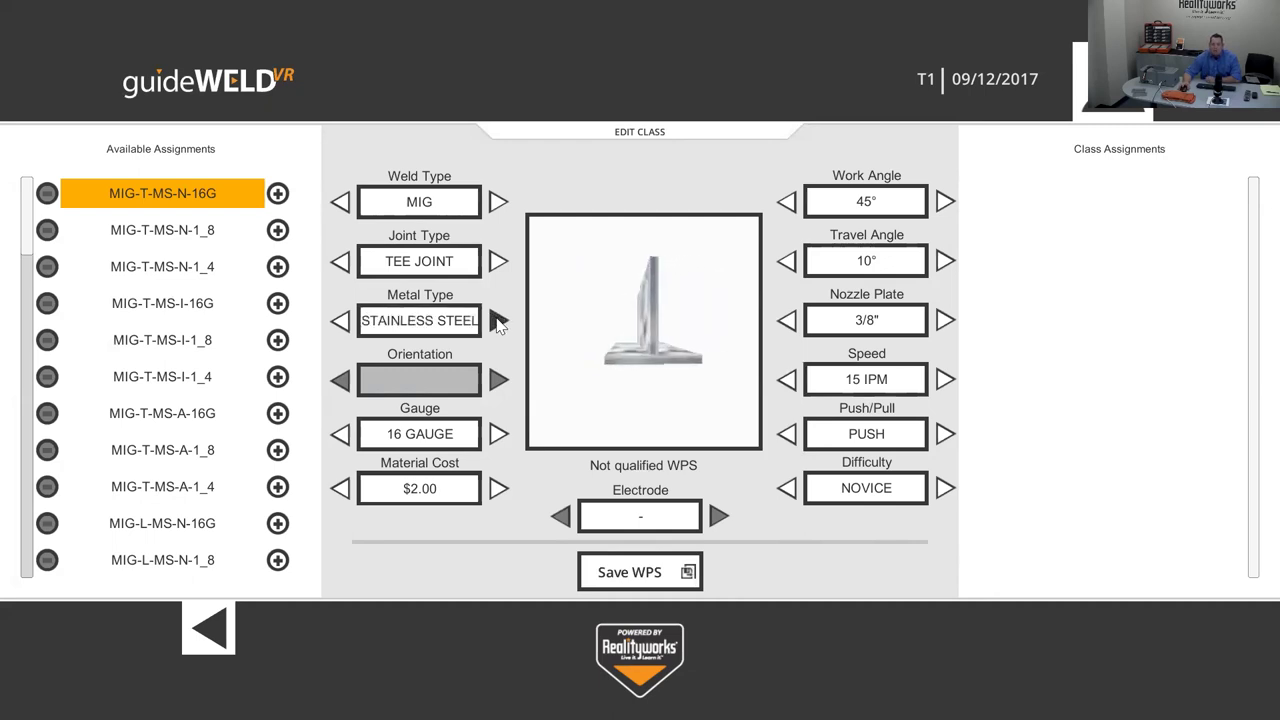
click(498, 321)
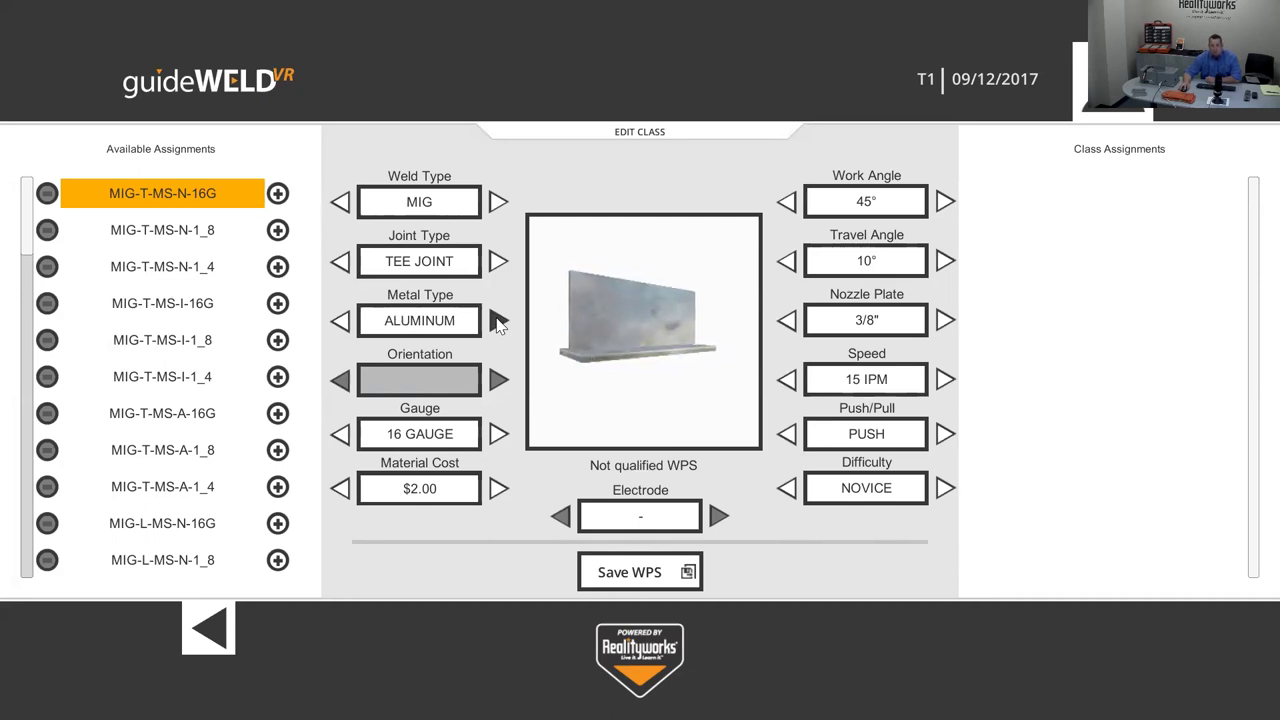
click(498, 321)
click(788, 432)
click(946, 433)
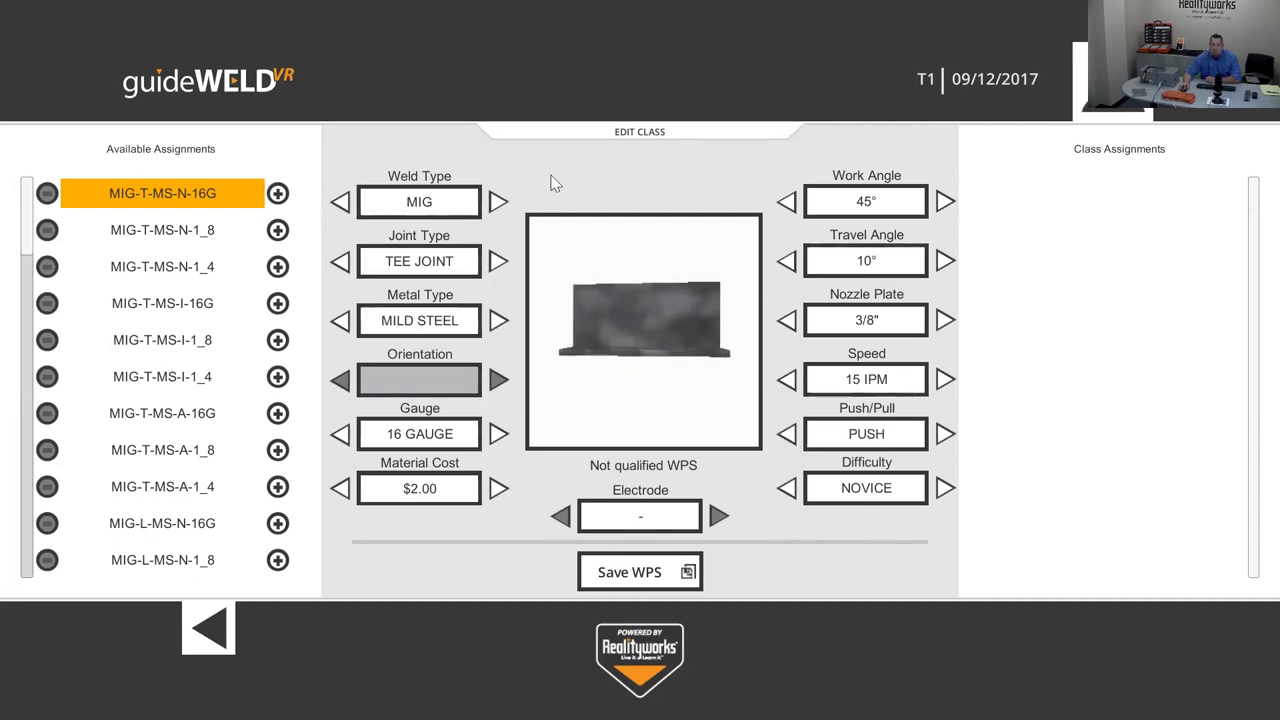
click(497, 202)
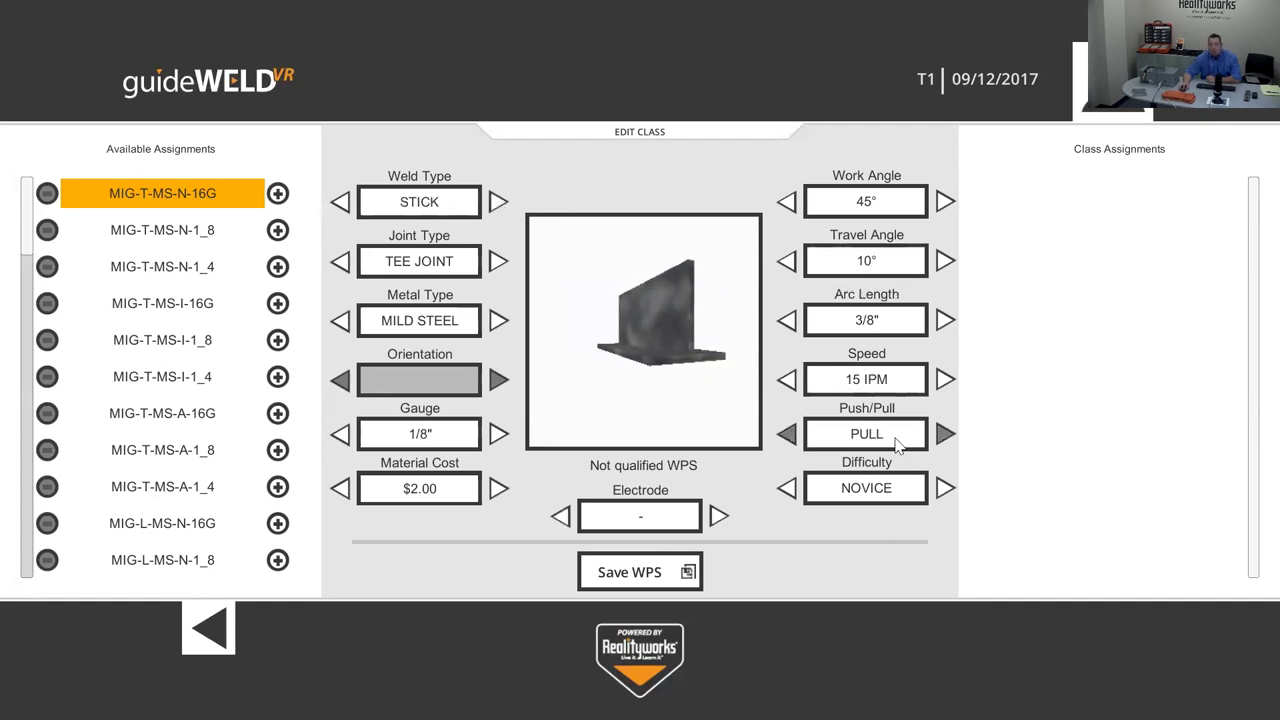
click(498, 203)
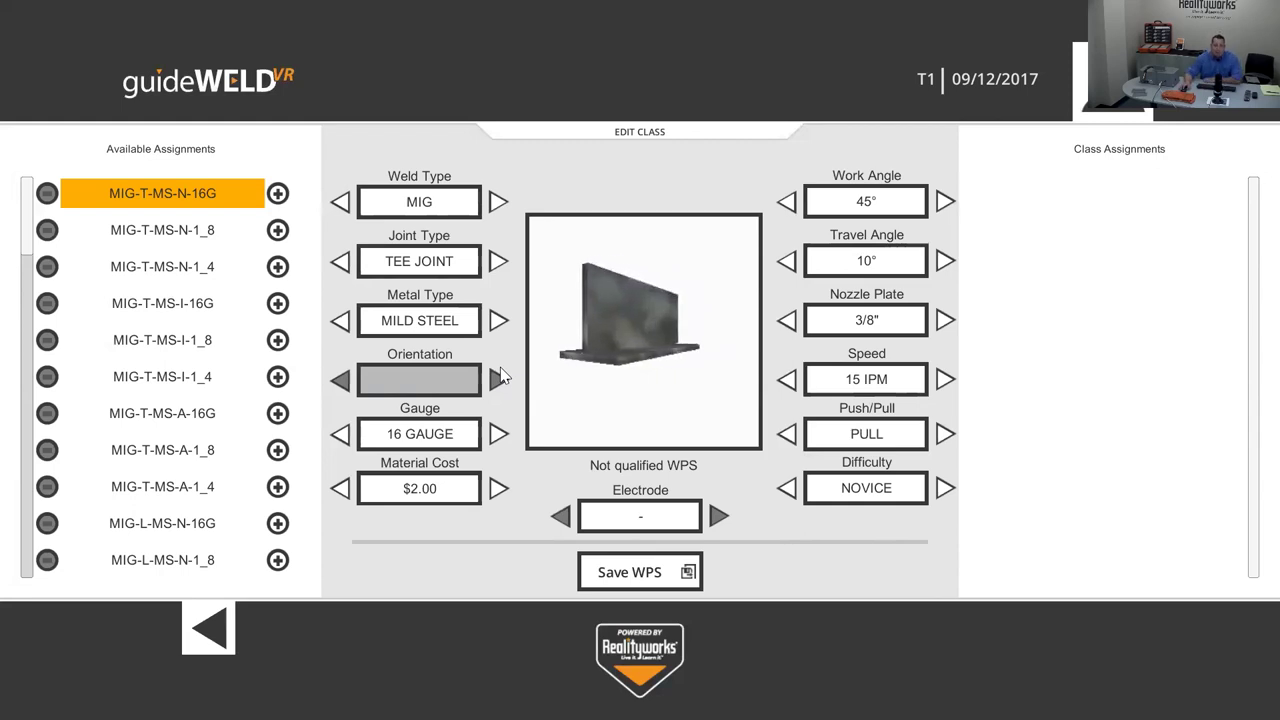
- Add MIG-T-MS-N-16G, MIG-T-MS-A-16G and ST-T-MS-N-3_8 to TESTING1's assignments
click(103, 197)
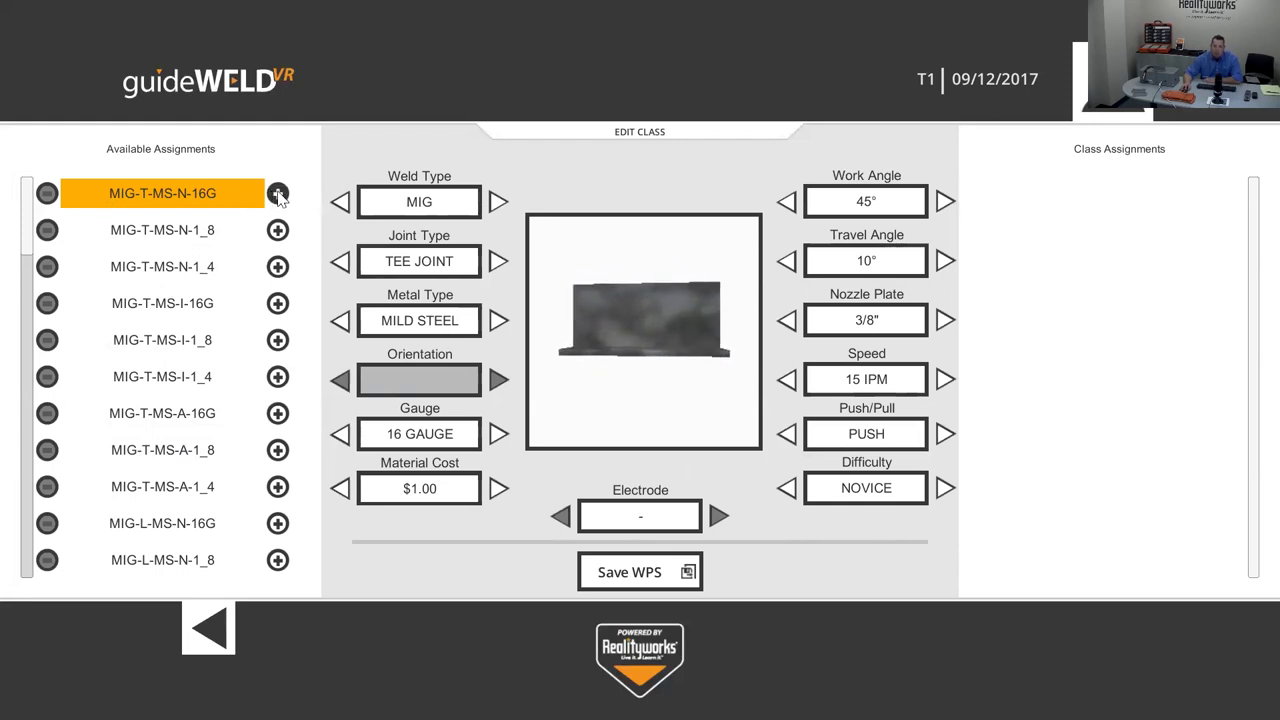
click(278, 194)
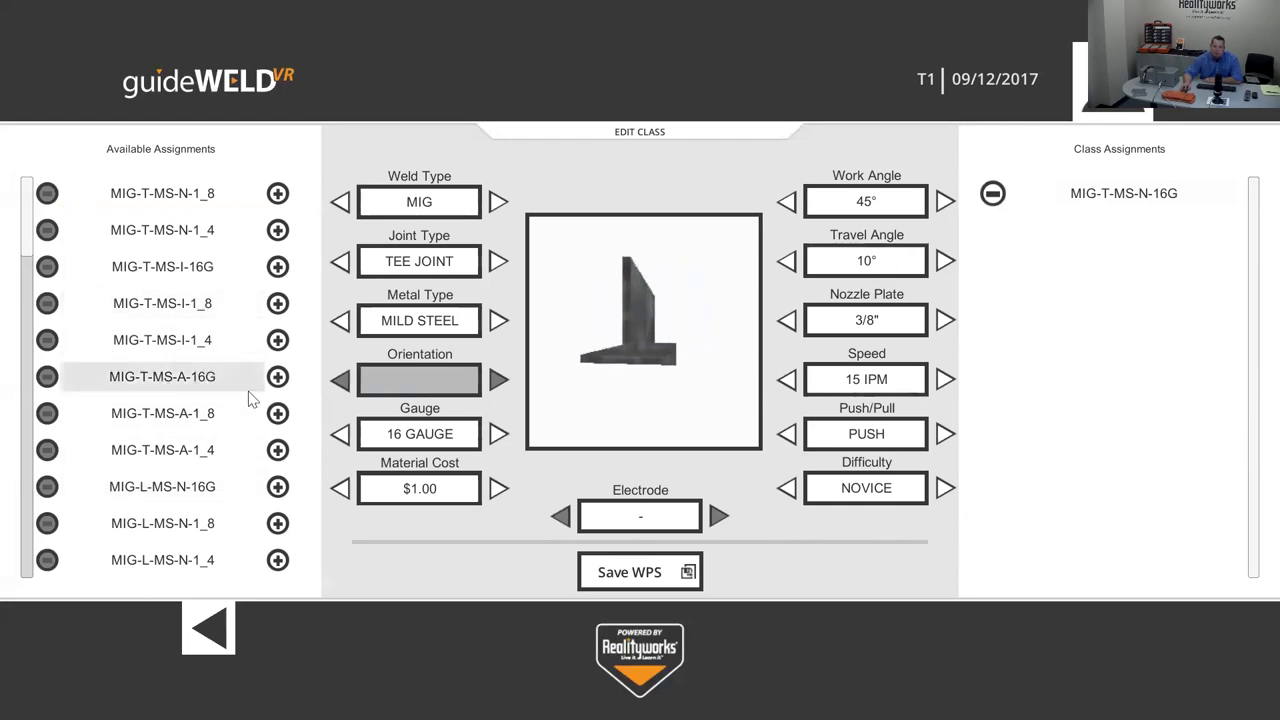
click(277, 377)
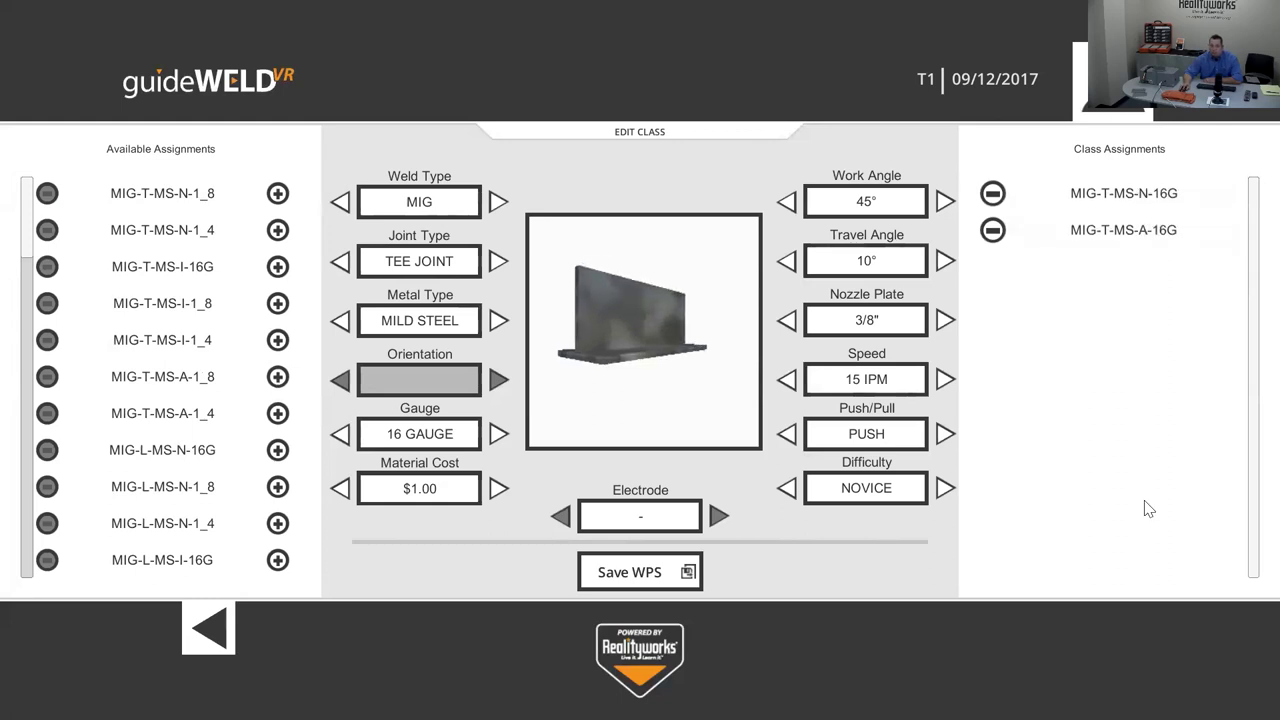
scroll(133, 476, down, 4)
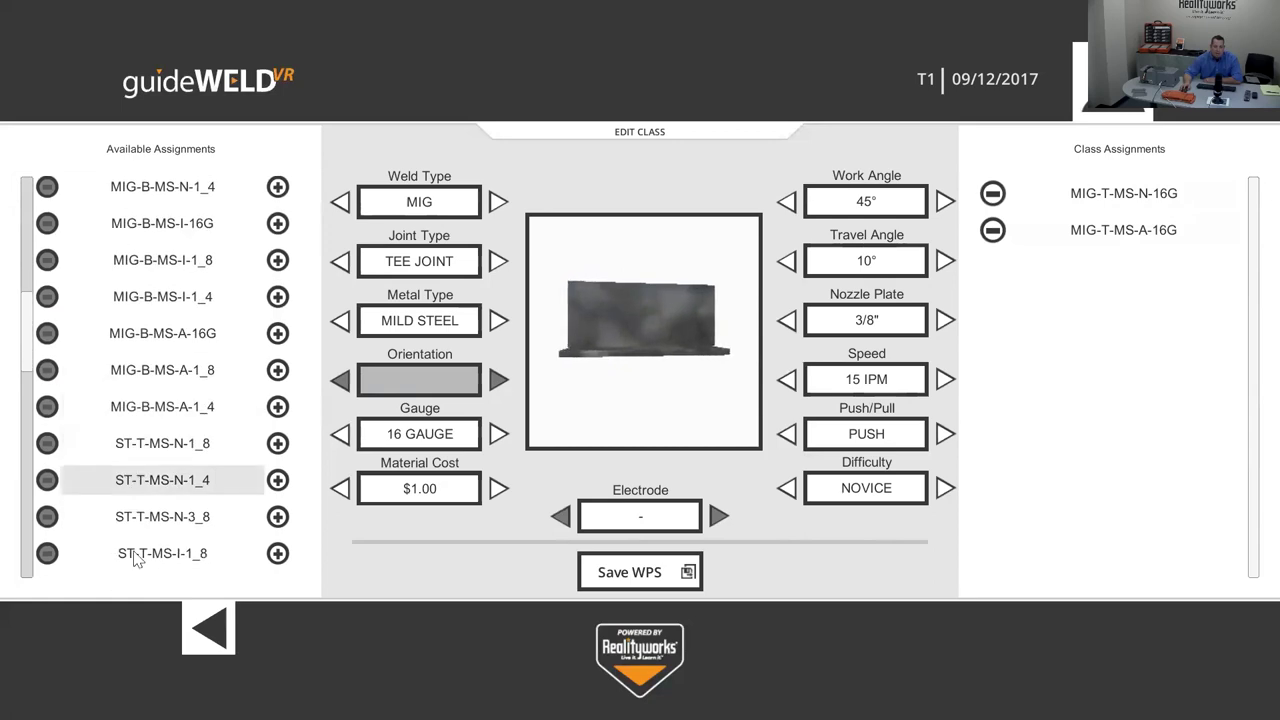
scroll(184, 490, down, 3)
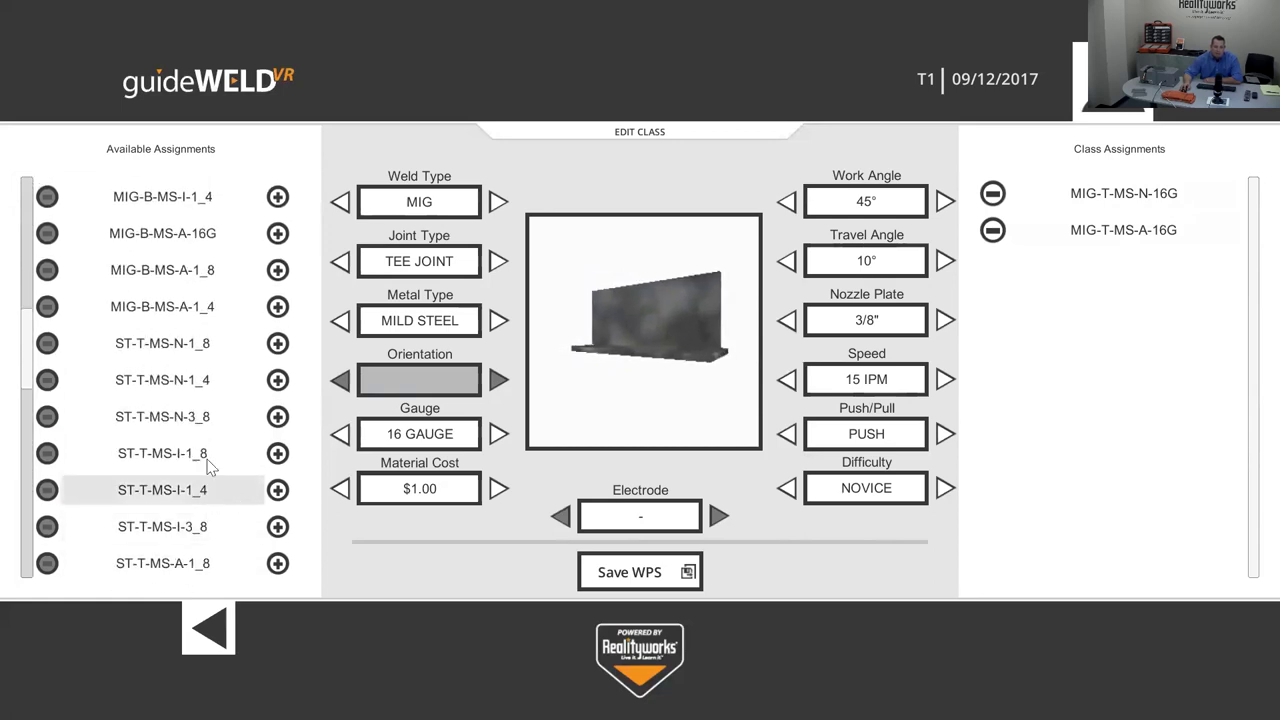
click(278, 418)
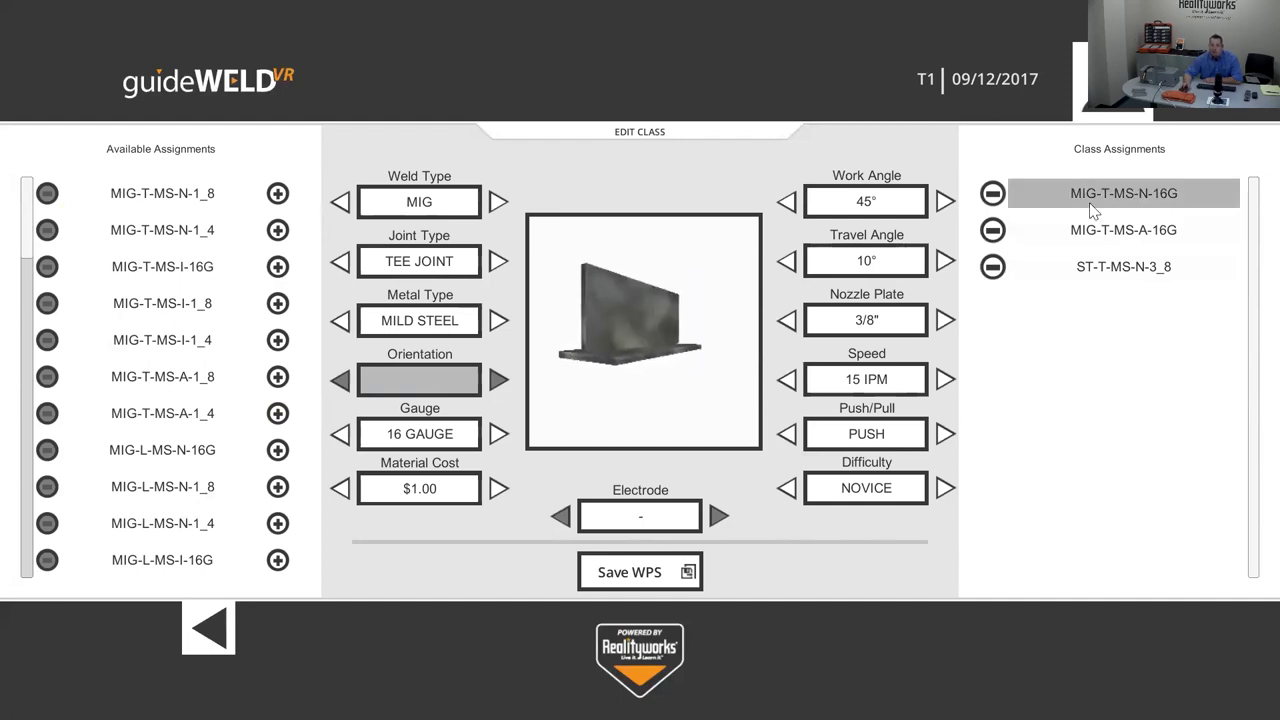
- Return to Class Selection, where TESTING1 shows 3 assignments, and log out
click(209, 629)
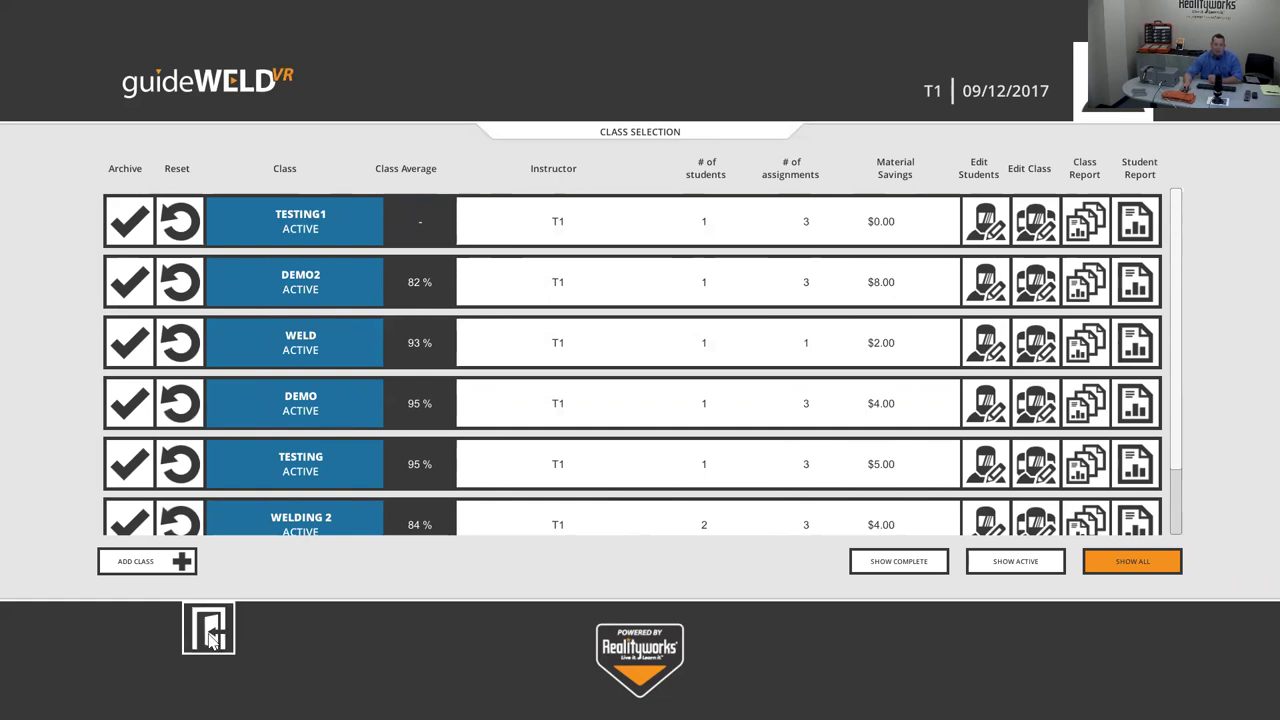
click(212, 638)
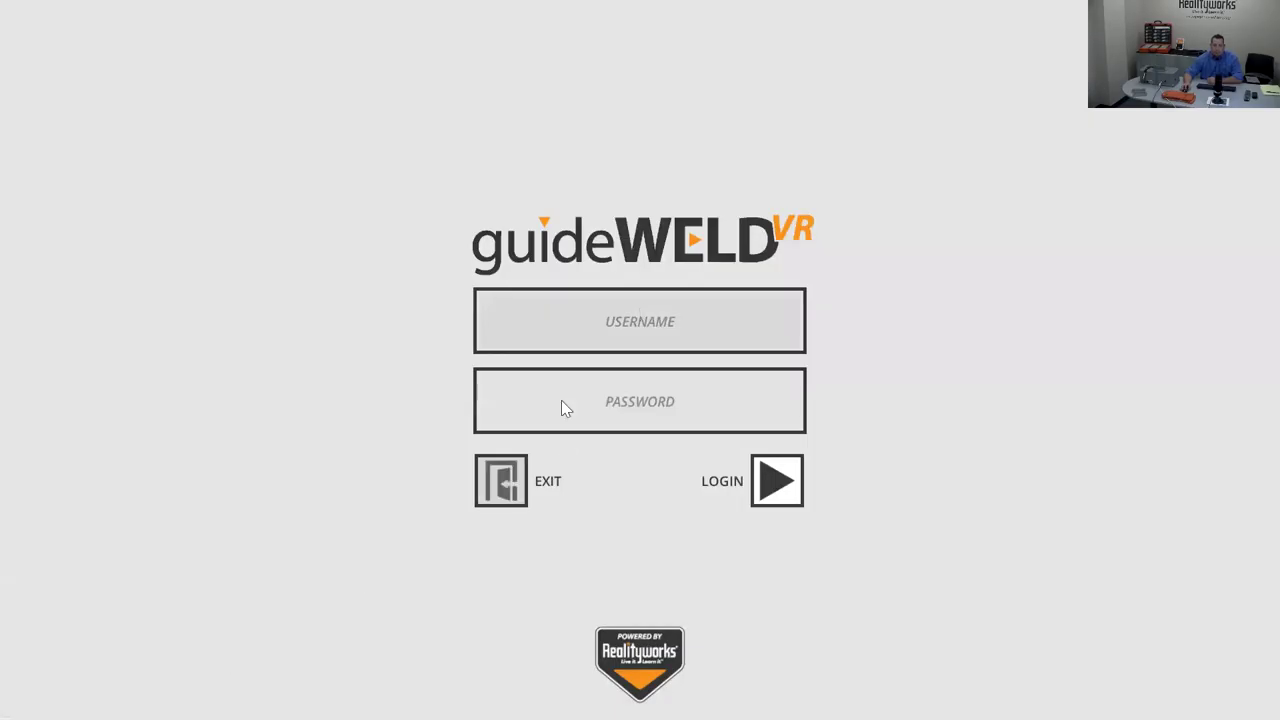
- Log in as the new TESTING1 student with their username and default password
click(612, 316)
text(jack01)
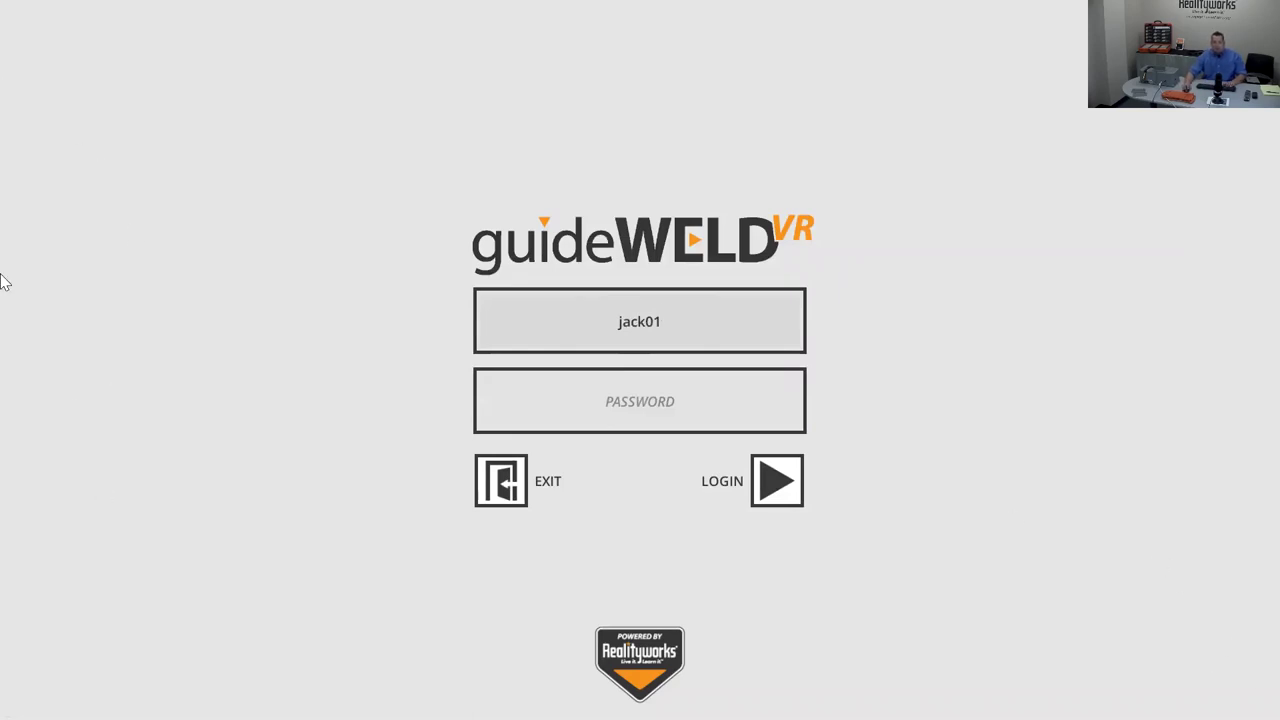
click(619, 399)
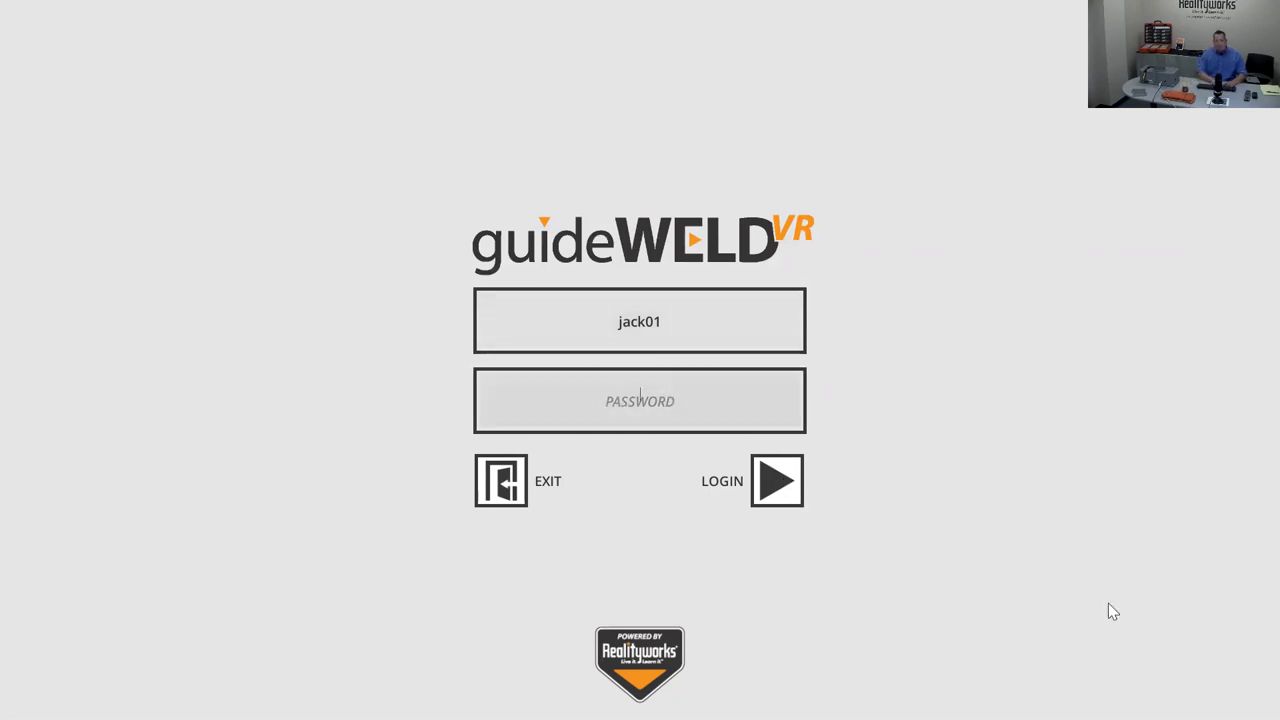
text(********)
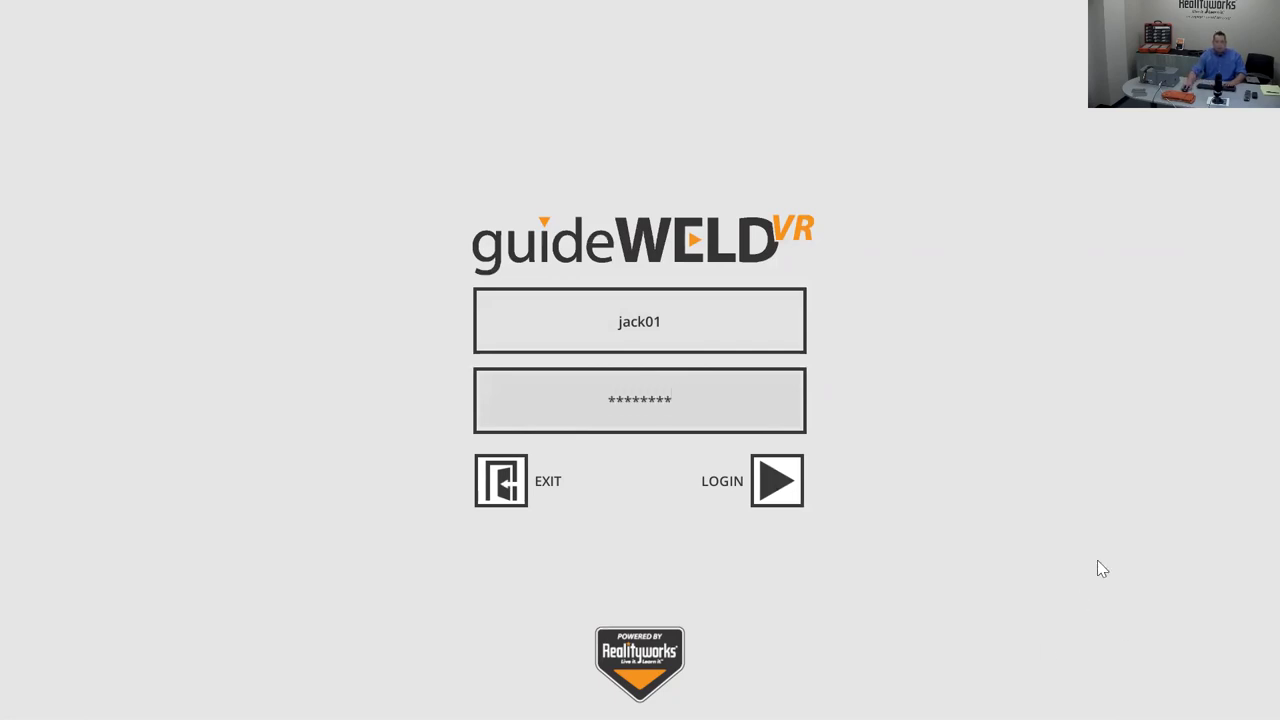
click(787, 484)
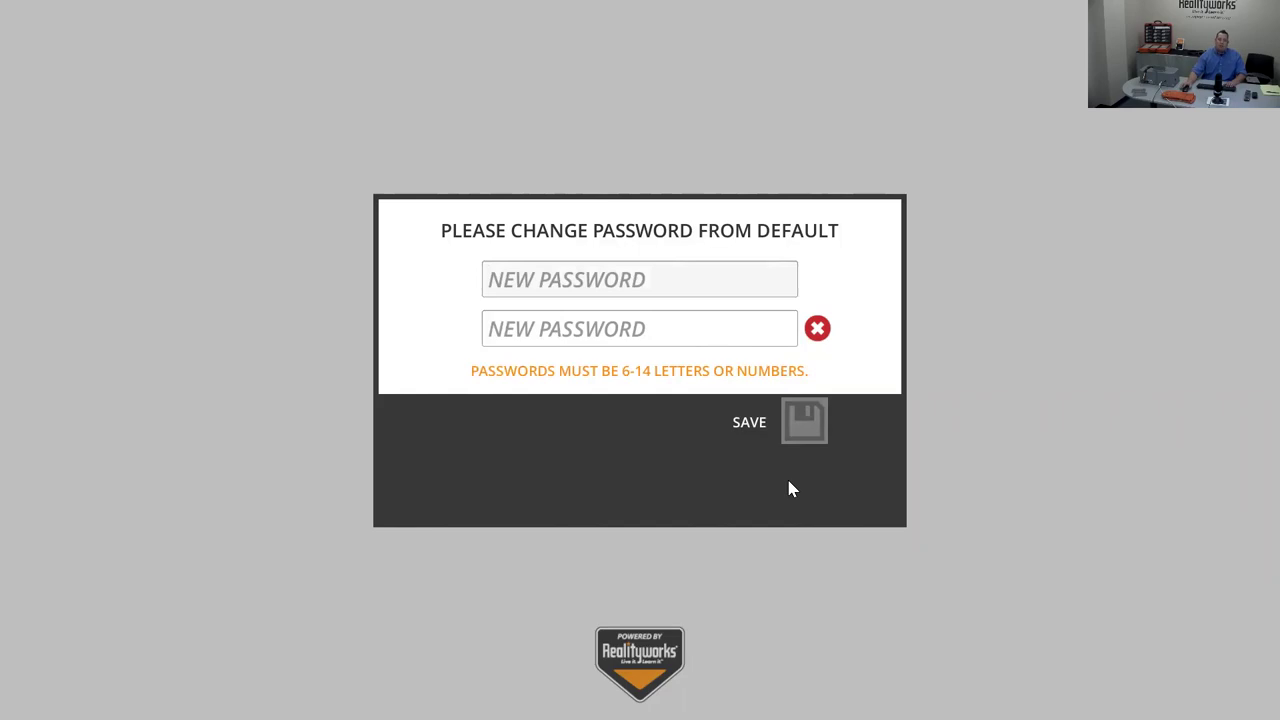
- Save a new password entered twice, then open the student's Profile page
text(******)
key(Tab)
text(******)
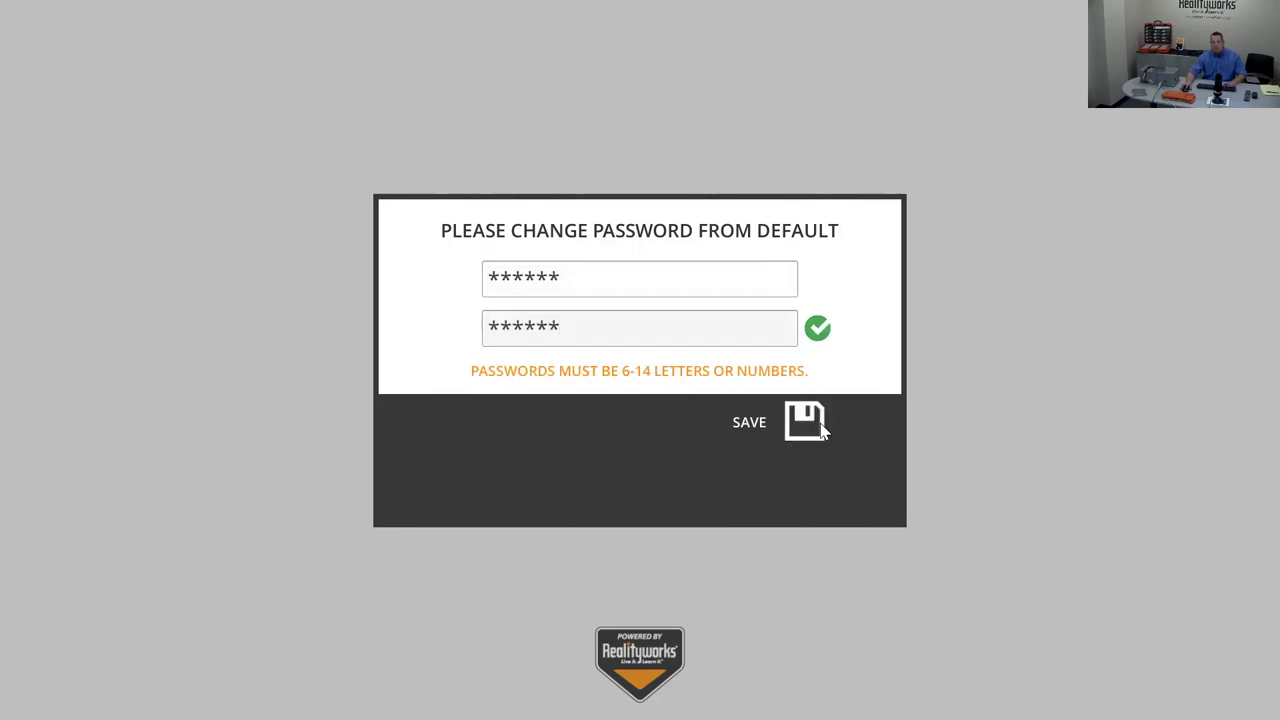
click(822, 428)
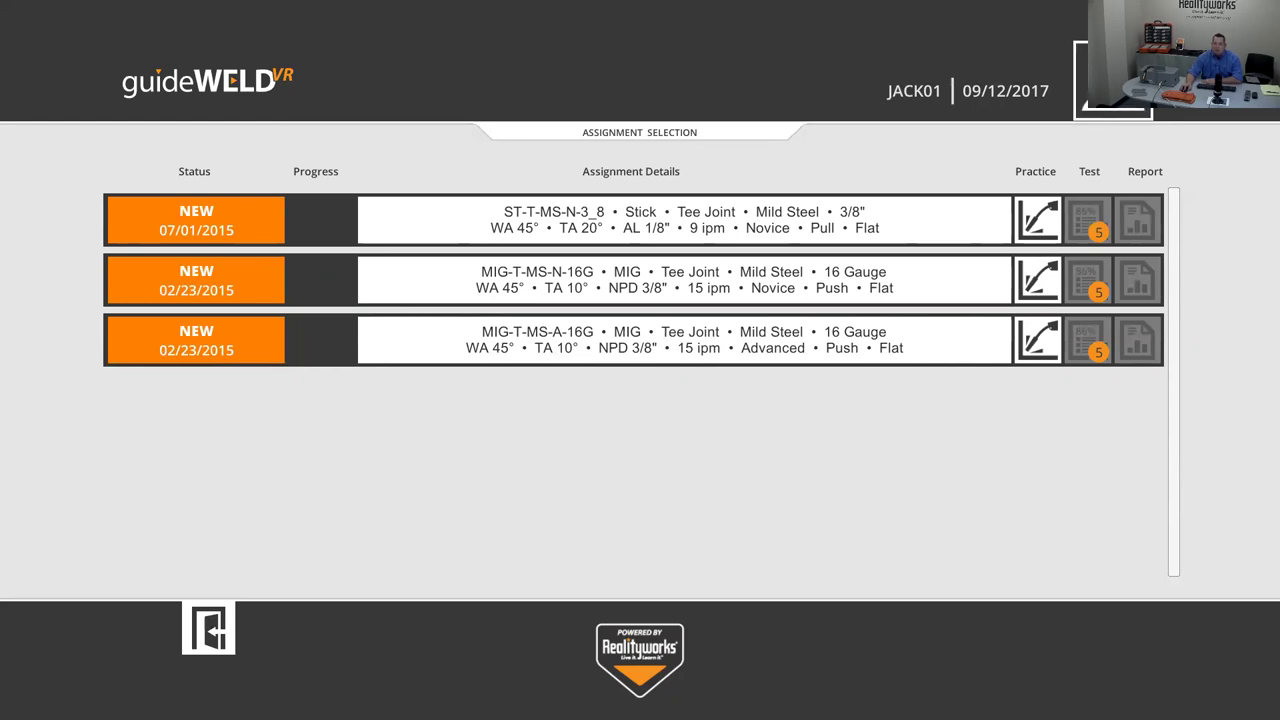
click(1110, 95)
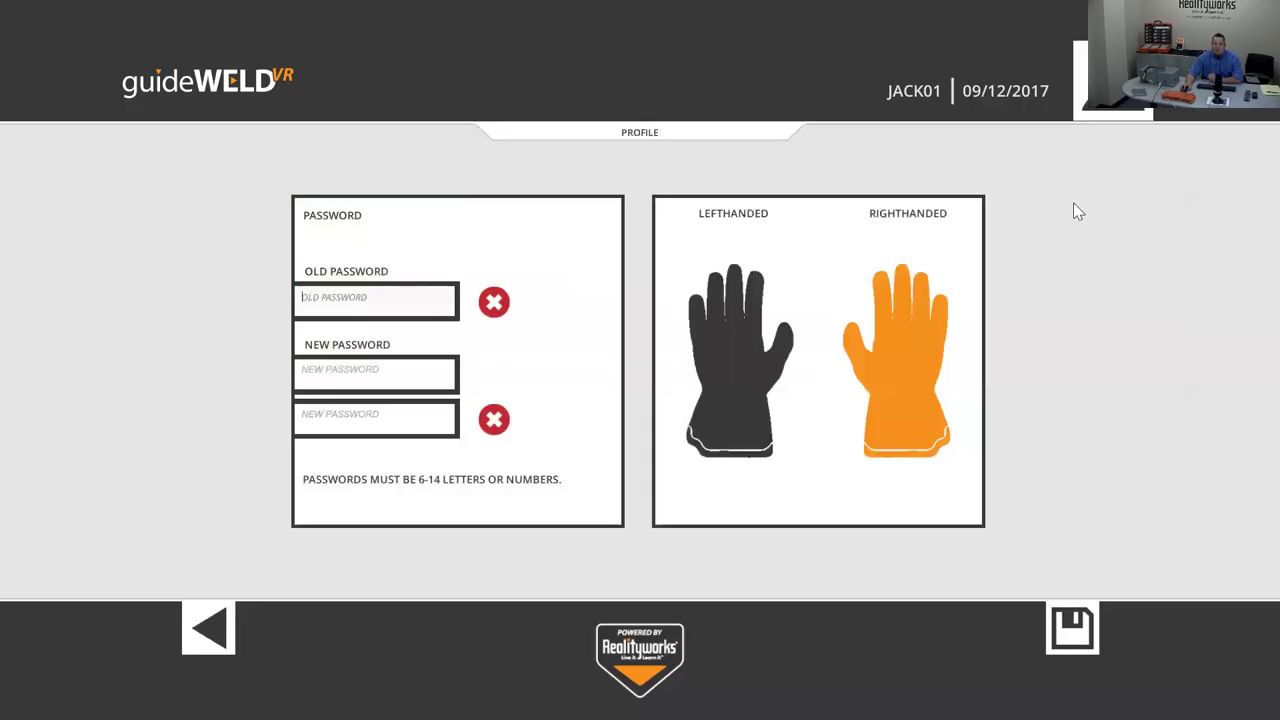
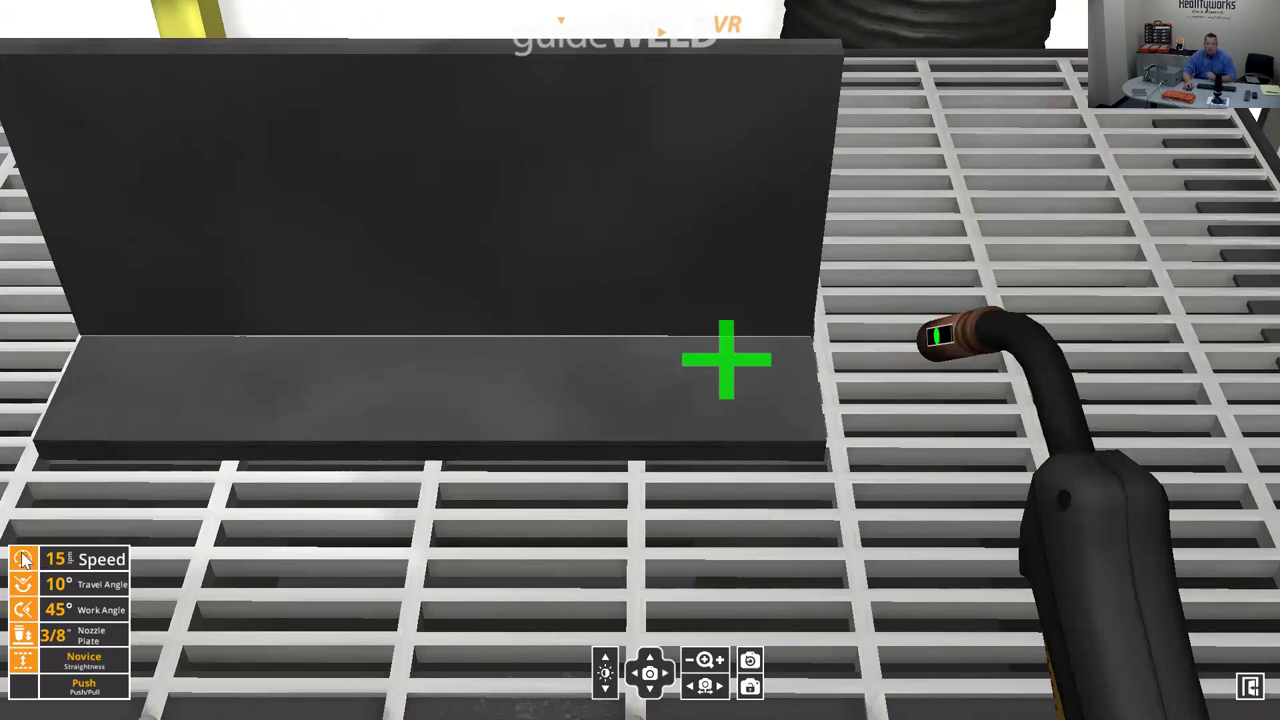
click(24, 559)
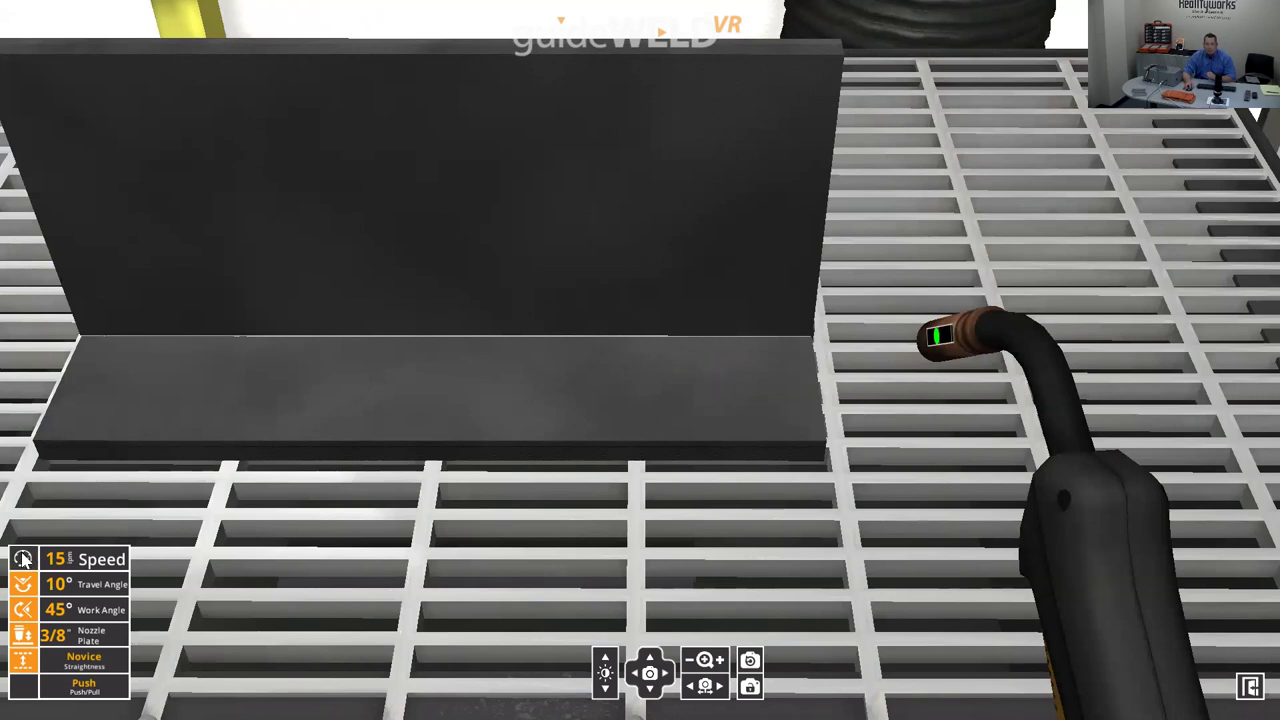
click(24, 559)
click(24, 559)
click(23, 560)
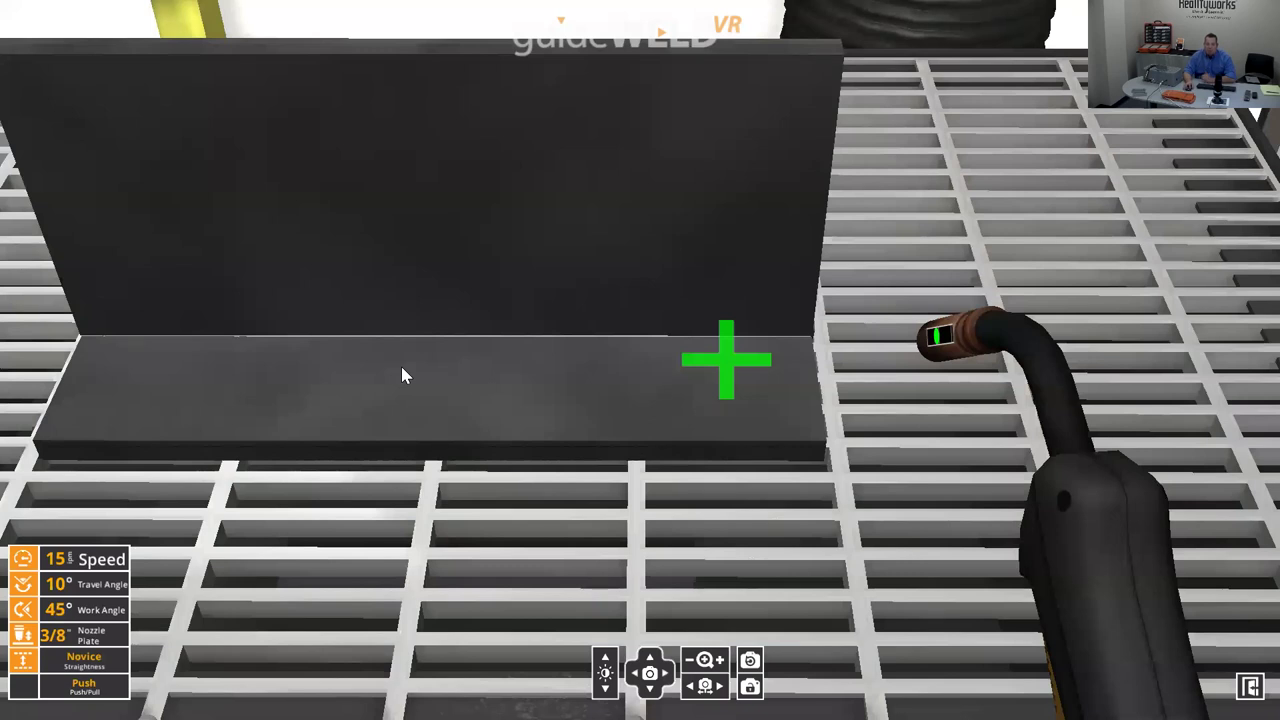
- Orbit around the T-joint plates and zoom in on the joint where the upright meets the base
drag(401, 368, 542, 366)
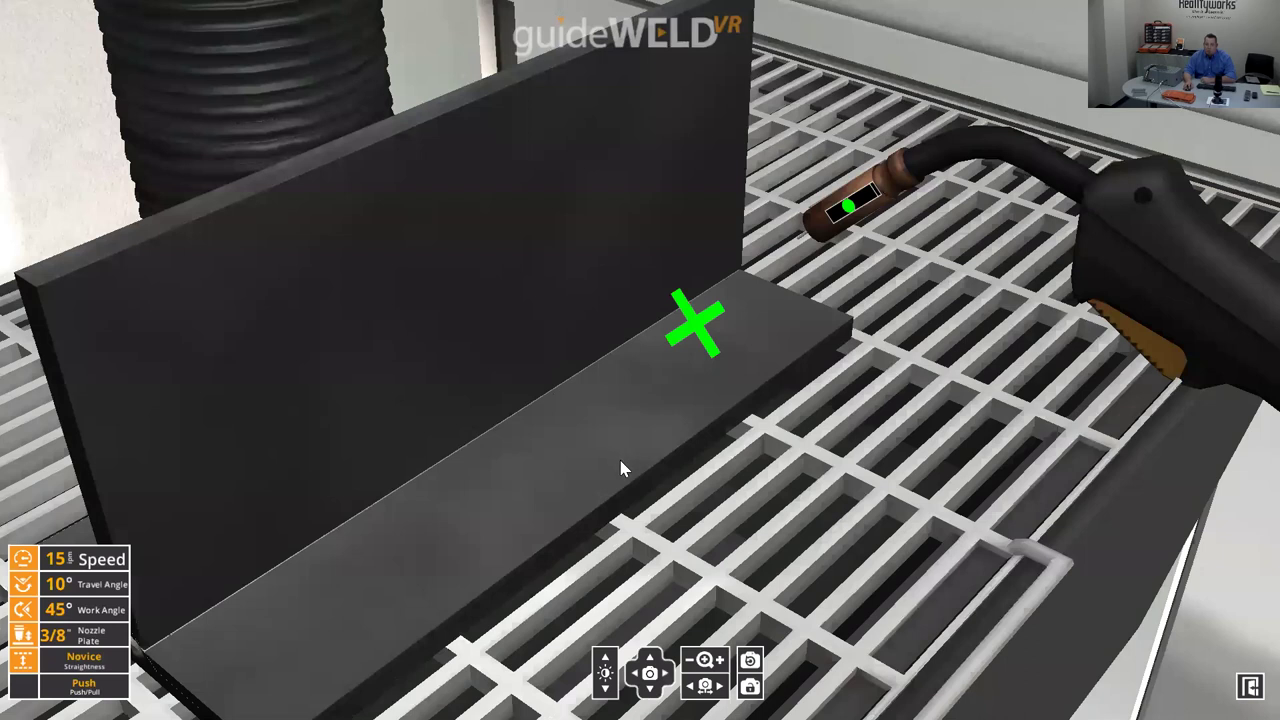
scroll(620, 468, up, 3)
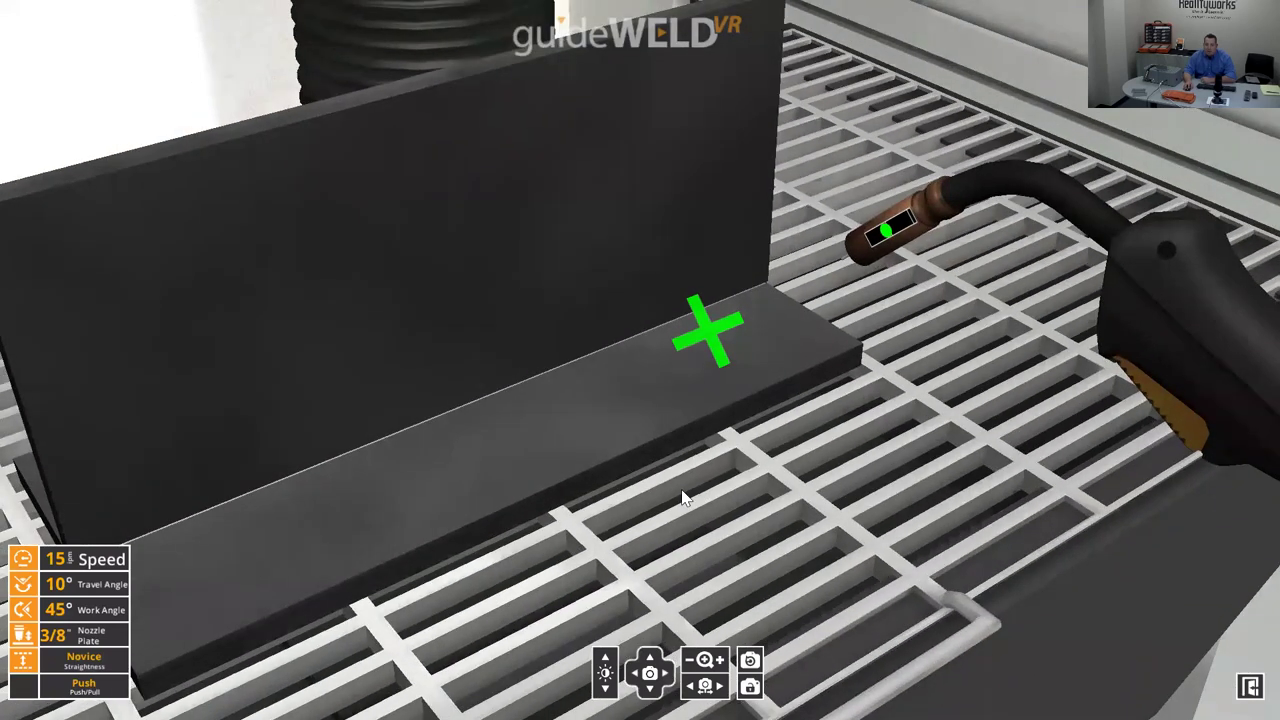
scroll(680, 466, up, 5)
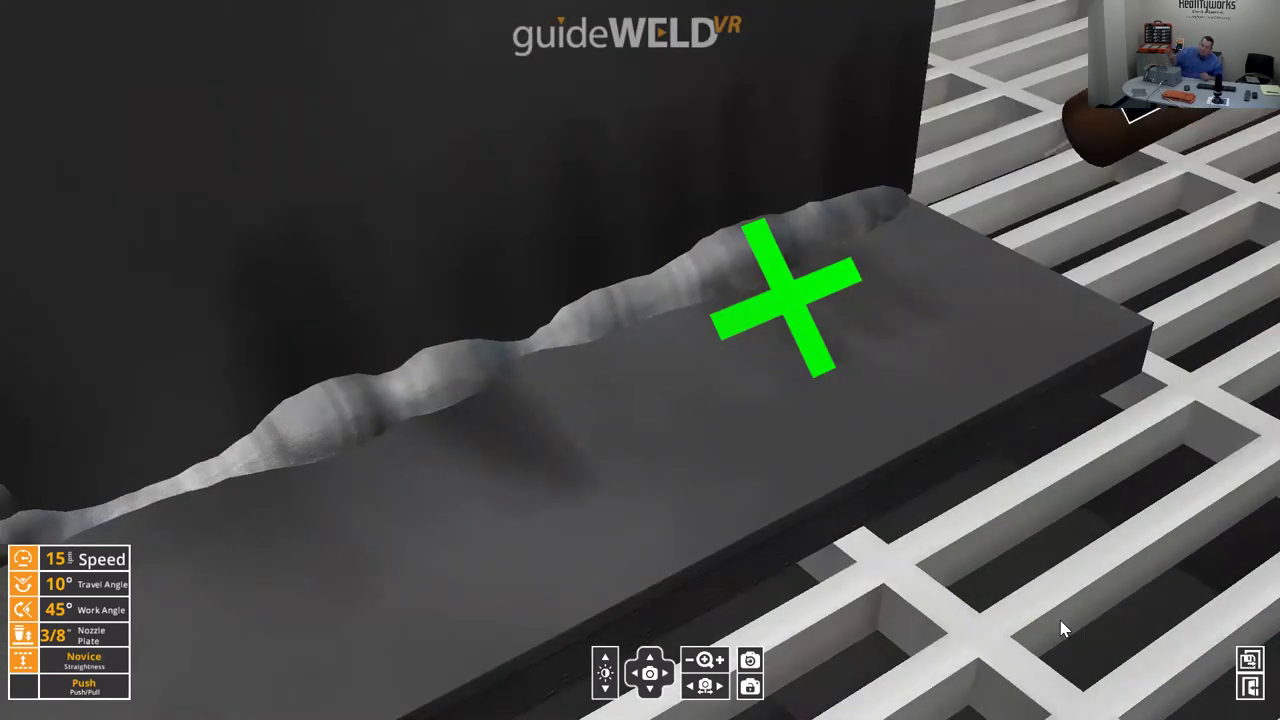
- Return to the wide overview of the welded plate and finish the weld to load its results
click(751, 660)
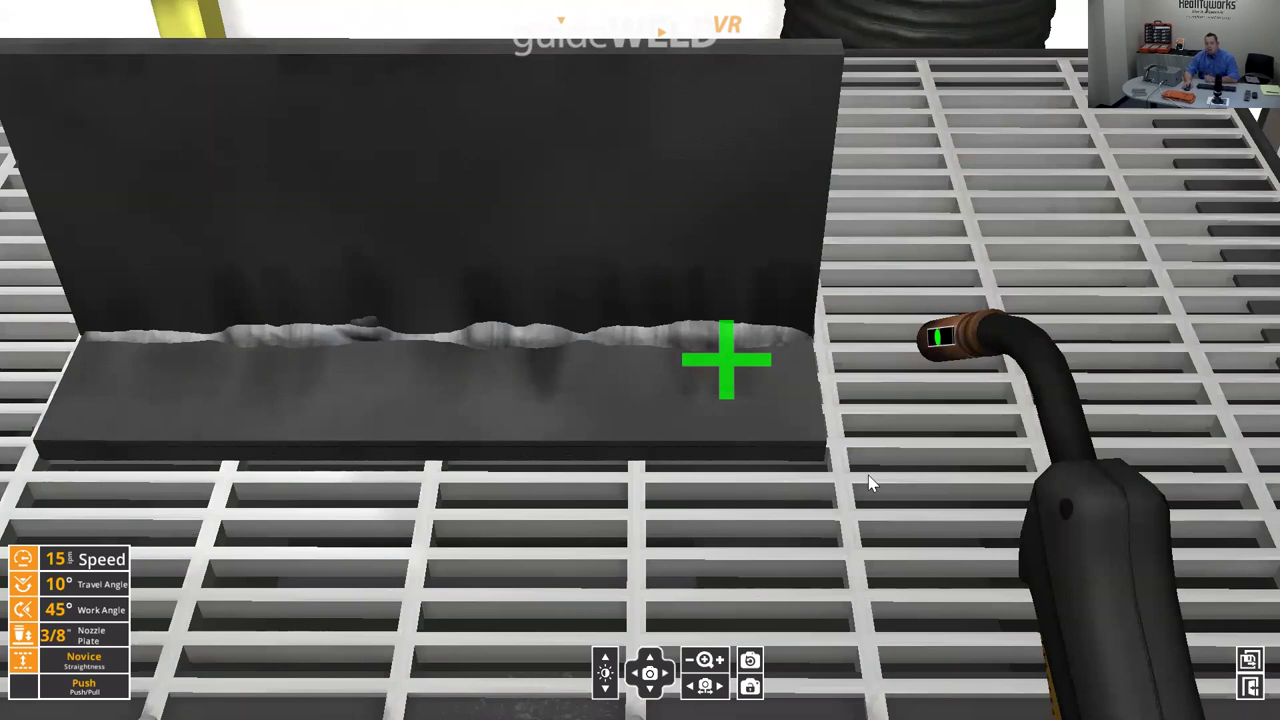
click(1250, 664)
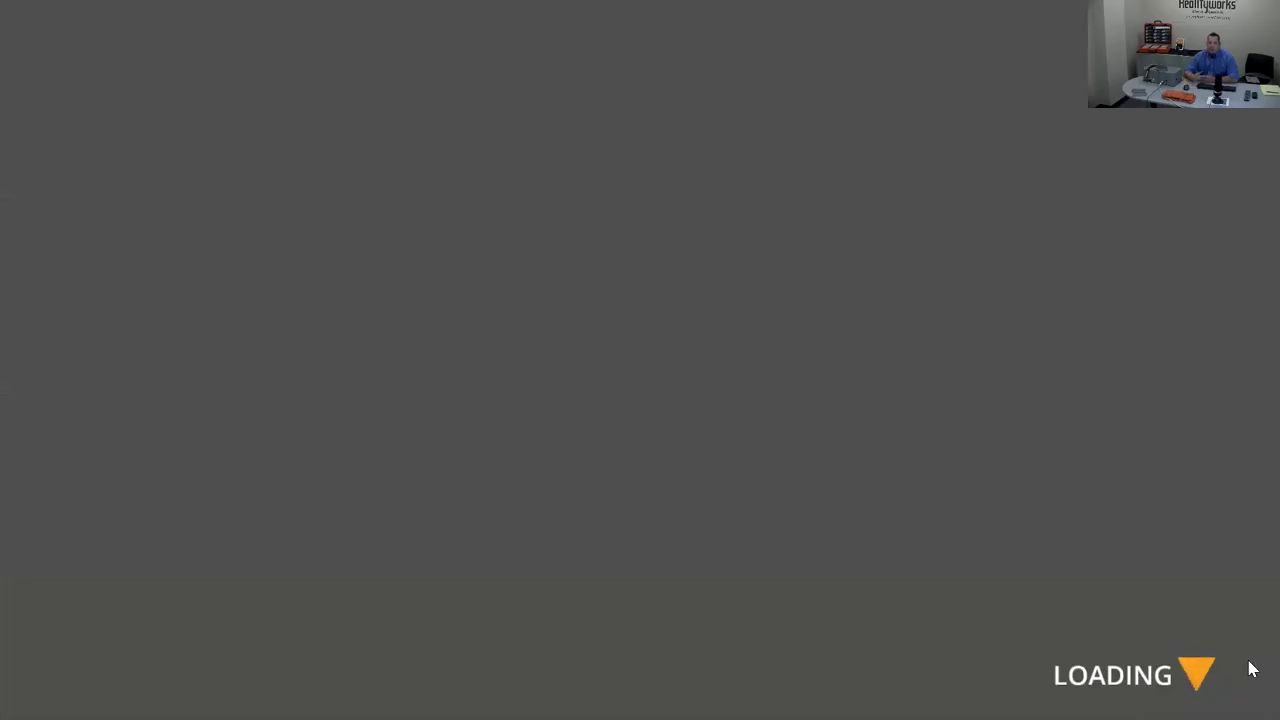
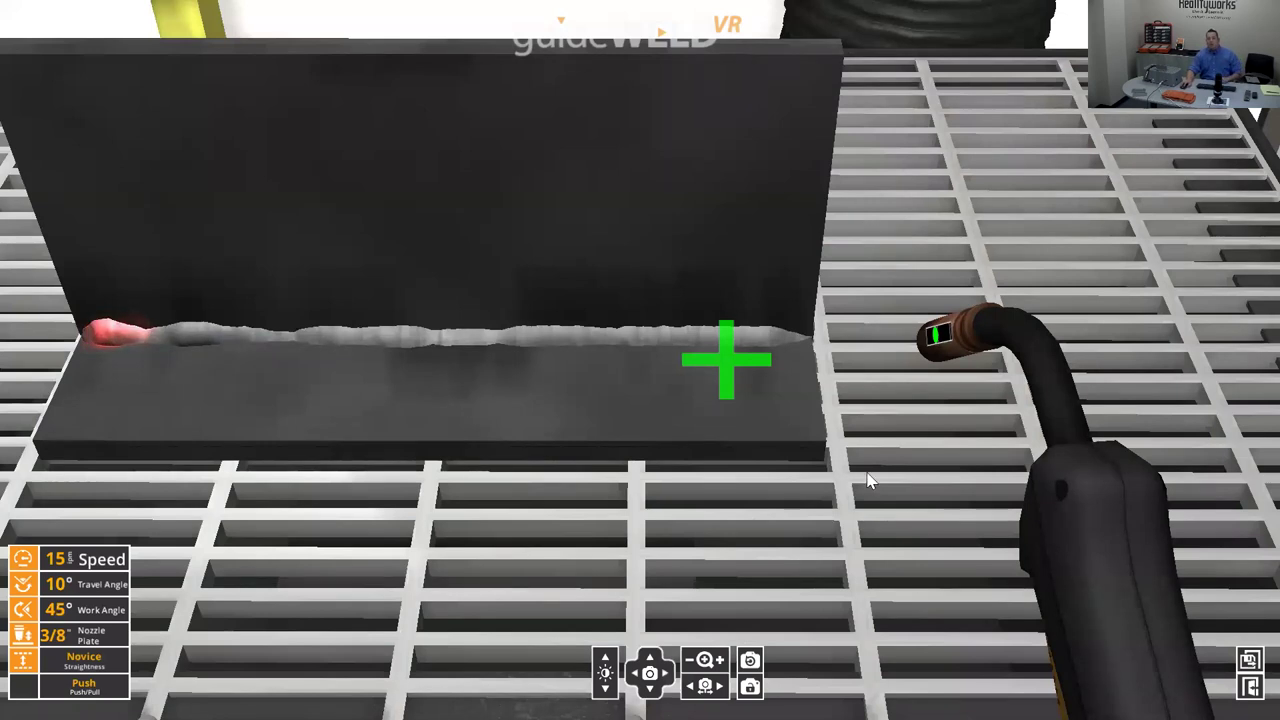
- End the novice practice weld, check its 92% result, and go back to Assignment Selection
click(1249, 660)
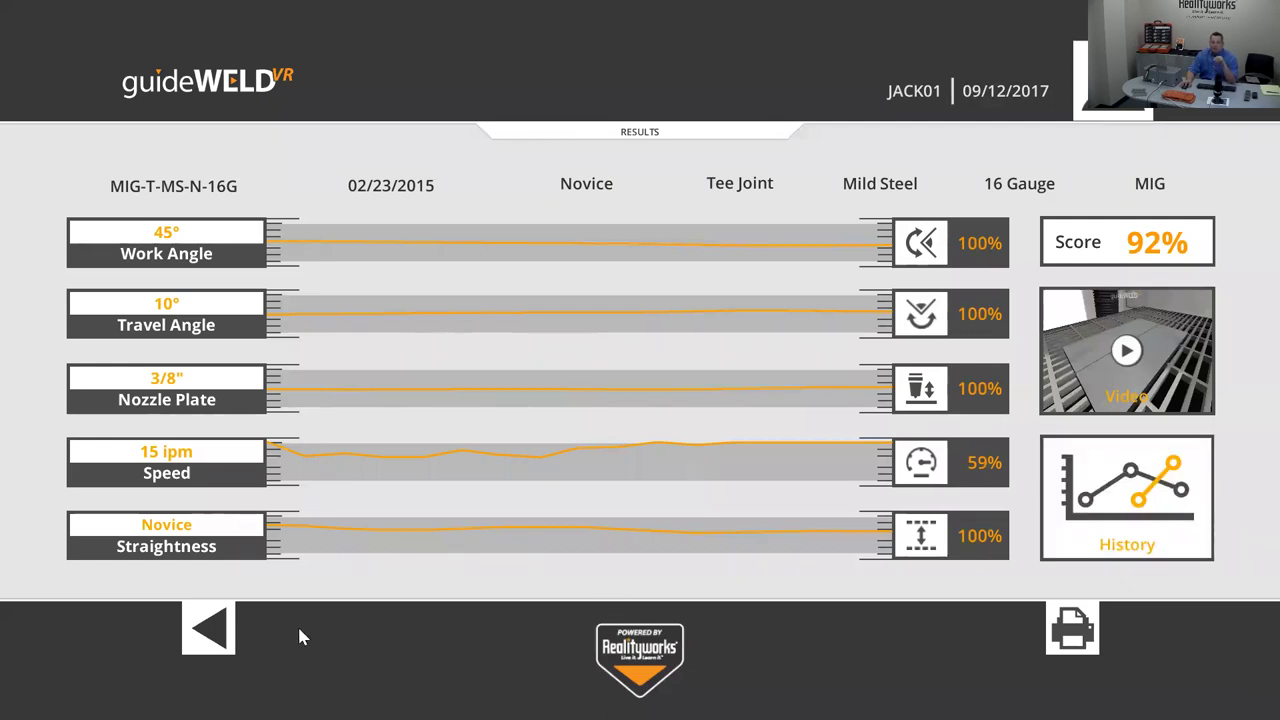
click(210, 630)
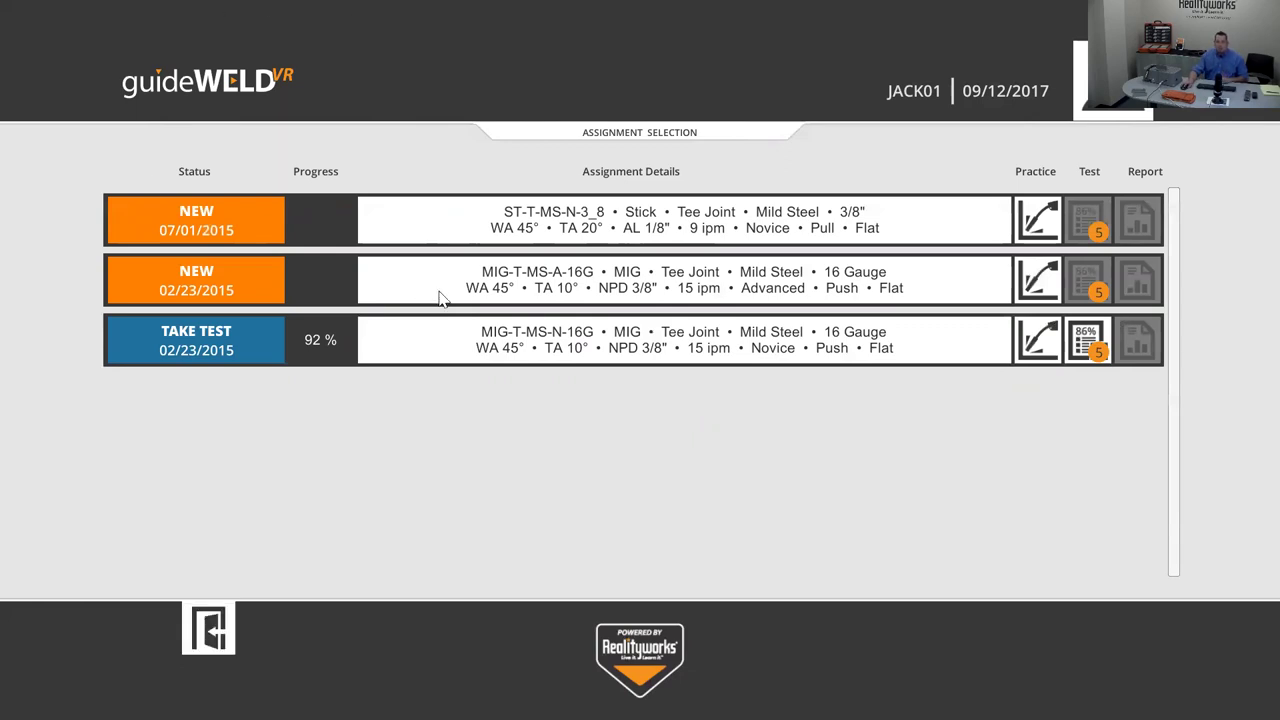
- Launch practice on the advanced MIG-T-MS-A-16G tee-joint assignment and weld the joint
click(1025, 284)
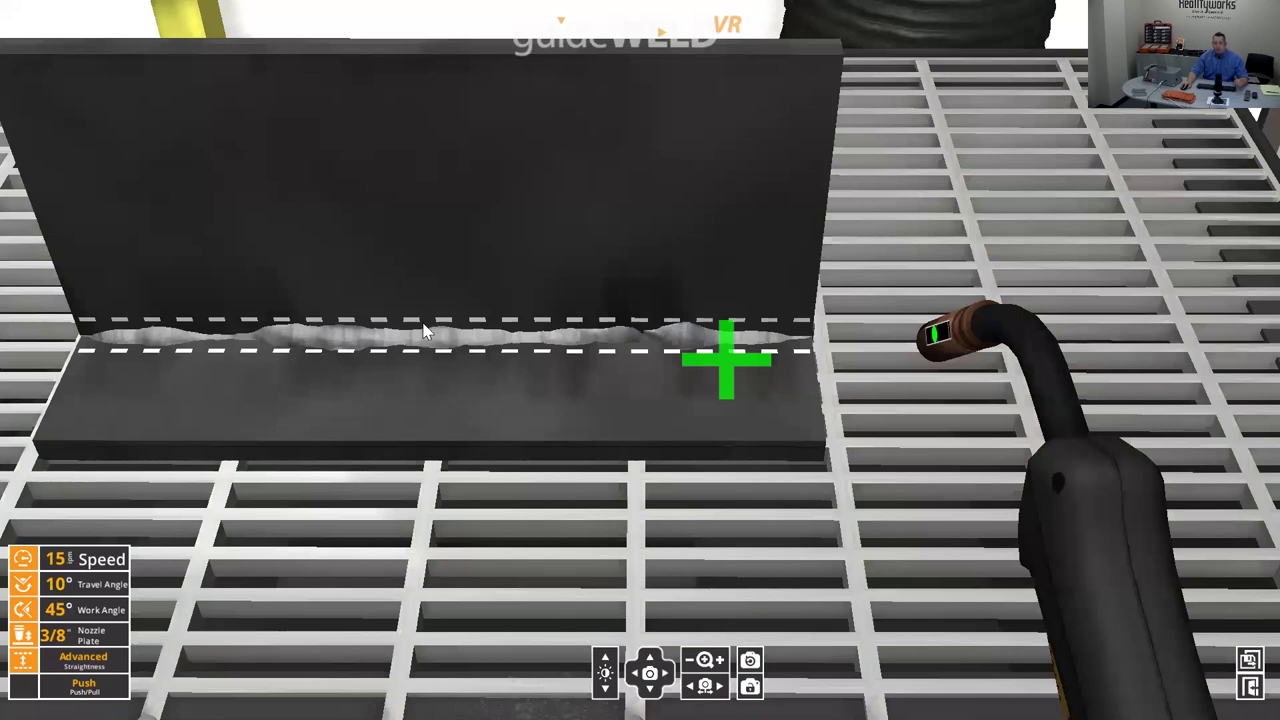
- End the advanced practice pass to show its 58% Results screen
click(1250, 661)
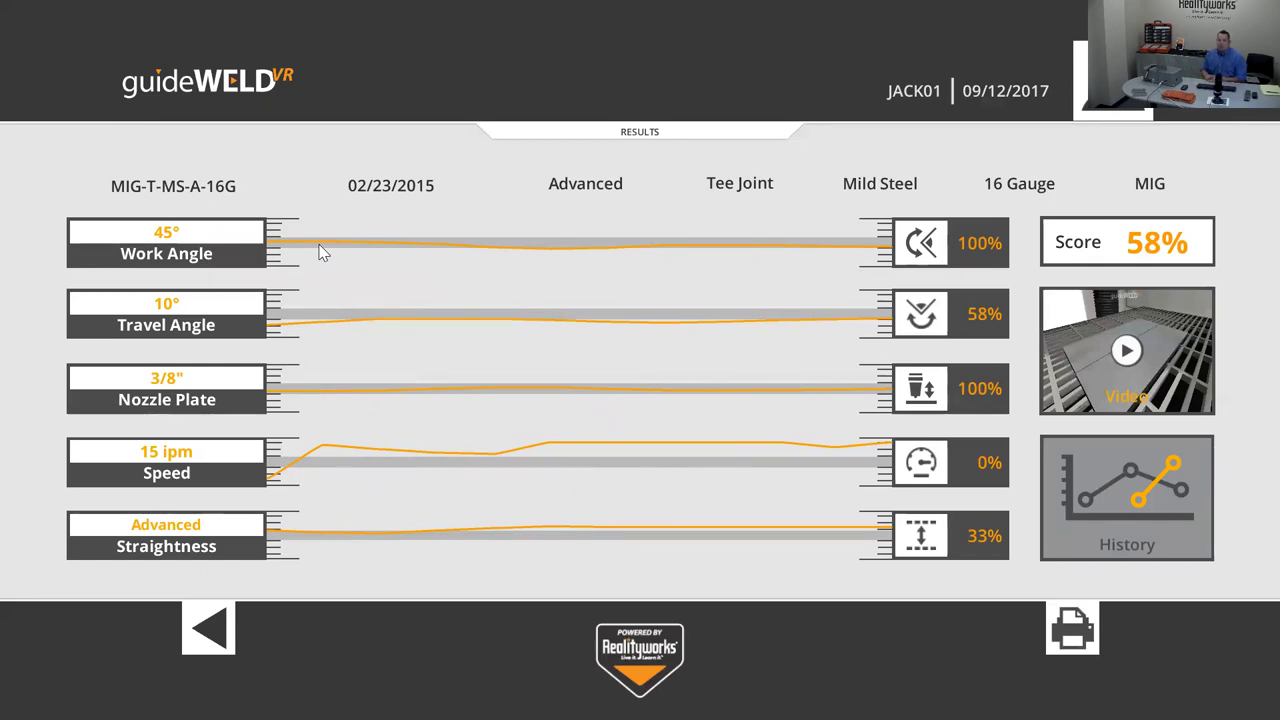
- Leave Results for Assignment Selection, where the advanced MIG assignment shows 58%
click(208, 627)
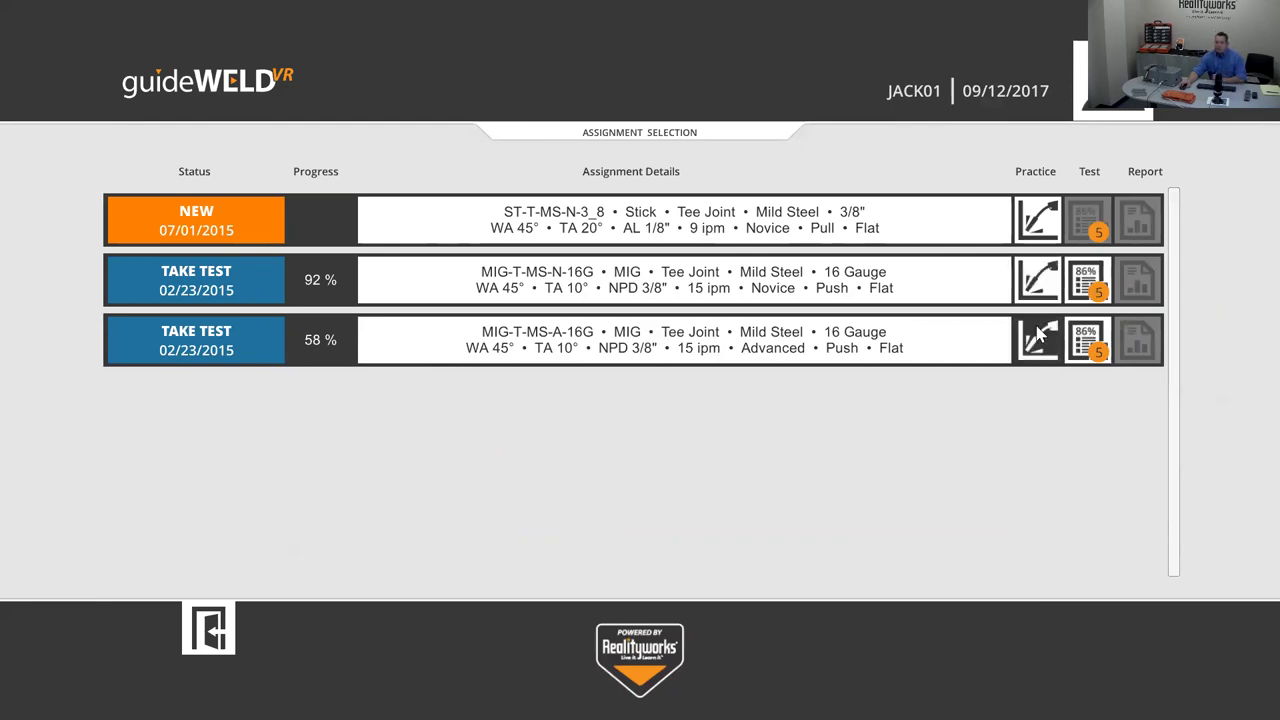
- Take the novice MIG-T-MS-N-16G tee-joint test, scoring 80% with speed at 7%
click(1087, 276)
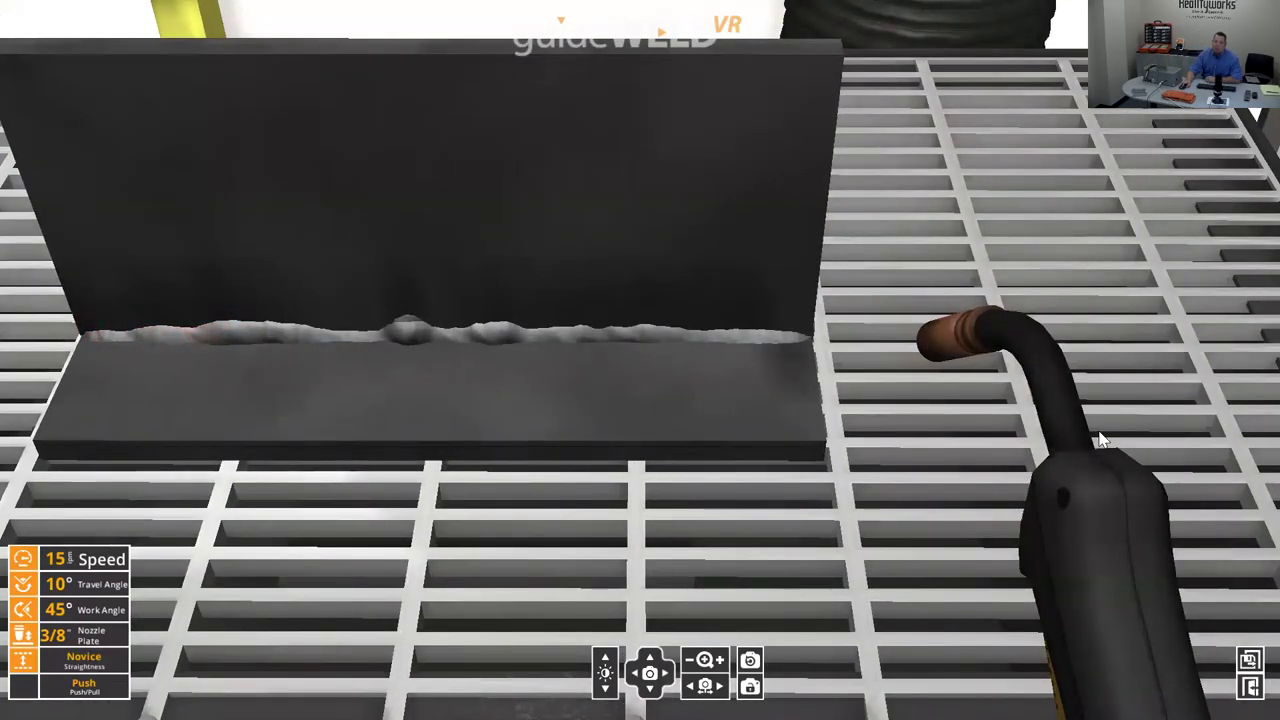
click(1250, 662)
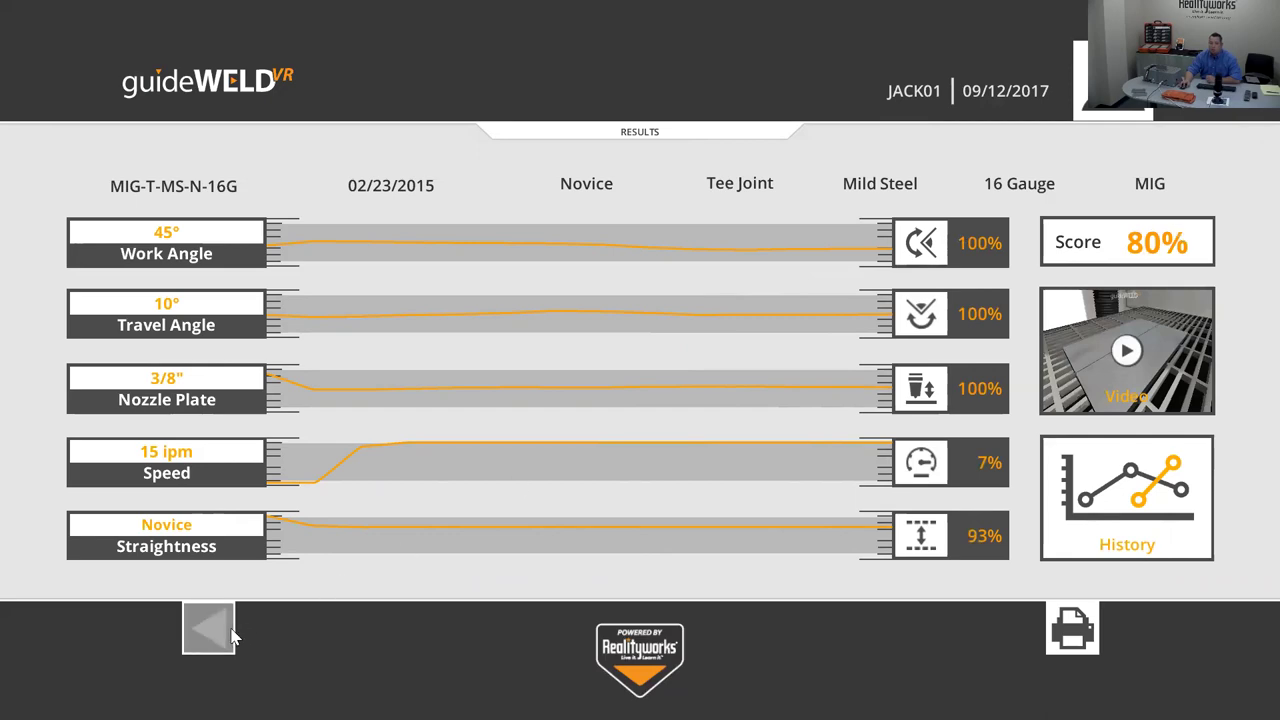
- Confirm the novice test shows Complete at 80%, then try the ST-T-MS-N-3_8 stick practice
click(210, 628)
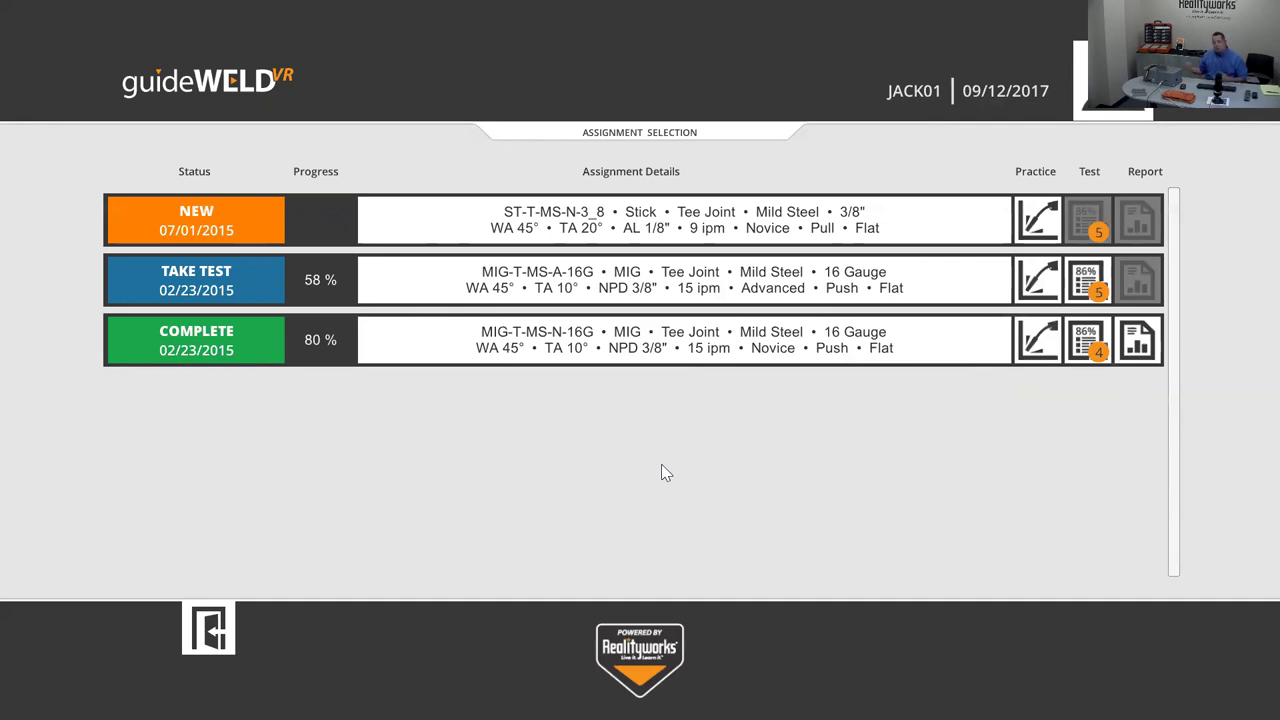
click(1033, 228)
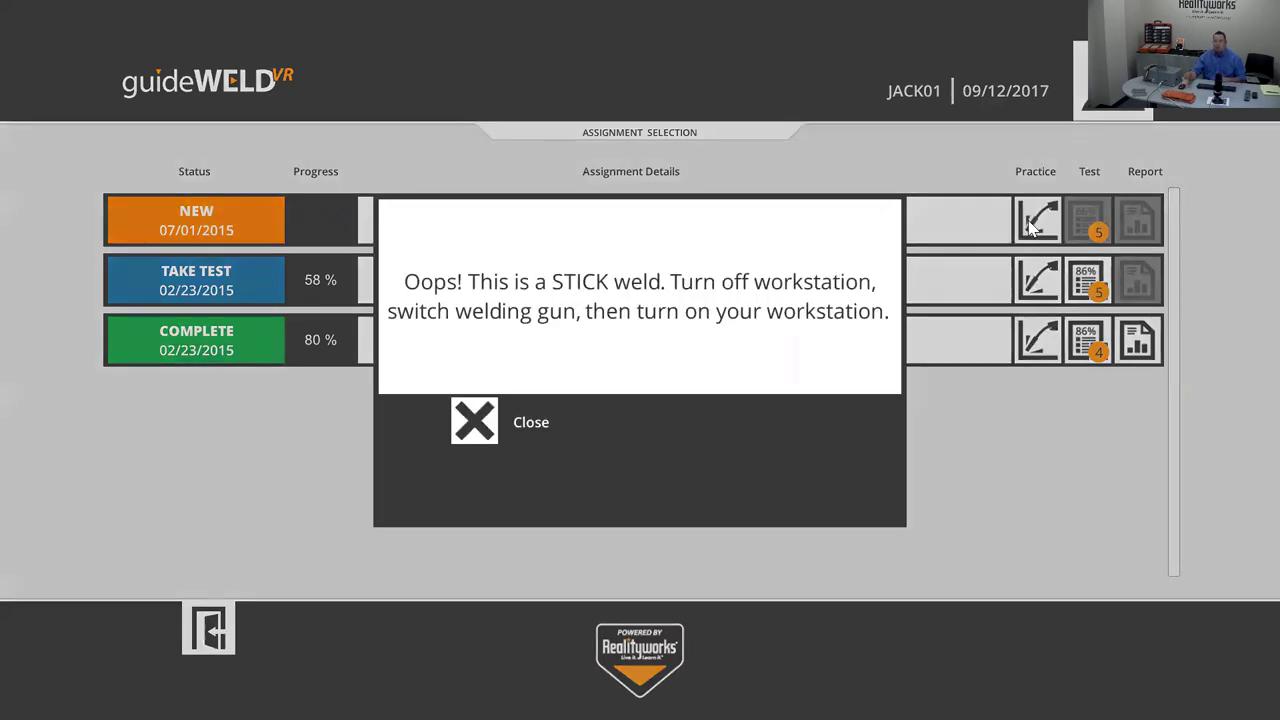
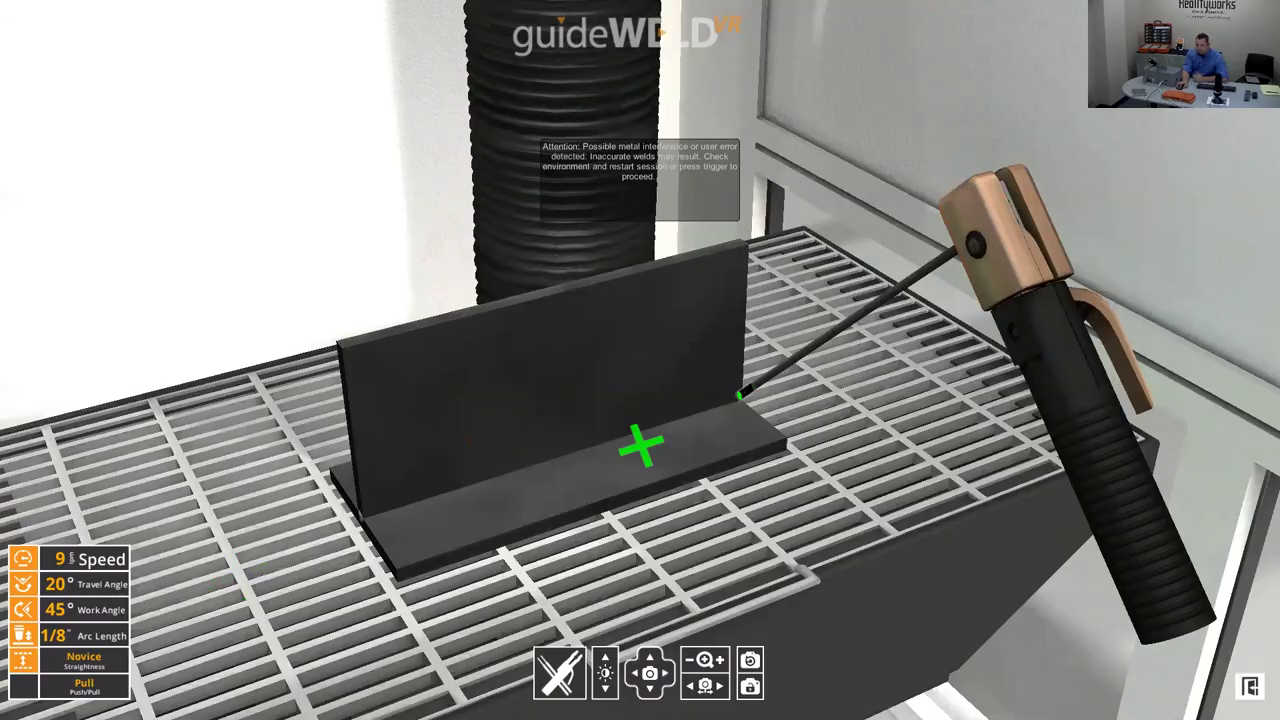
- Exit the tee-joint weld scene back to the assignment list
key(Escape)
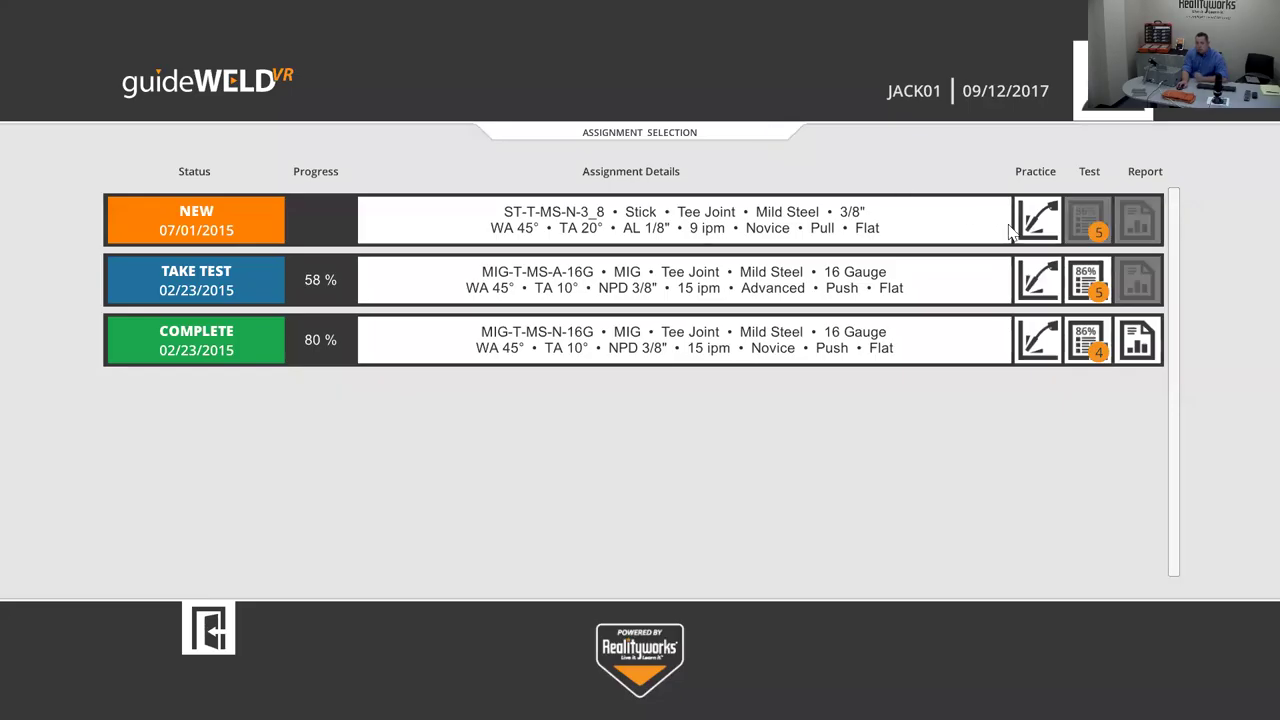
- Weld the ST-T-MS-N-3_8 practice tee joint, then view the finished bead close up from the front
click(1041, 224)
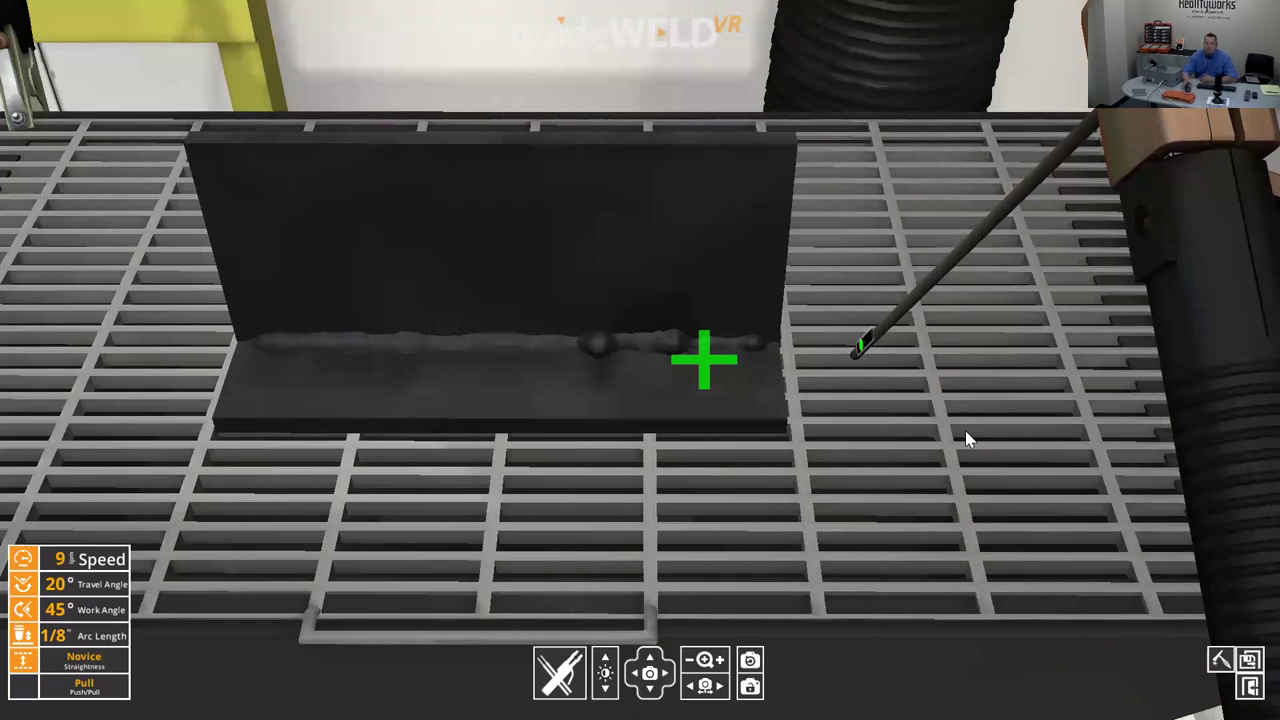
click(1220, 662)
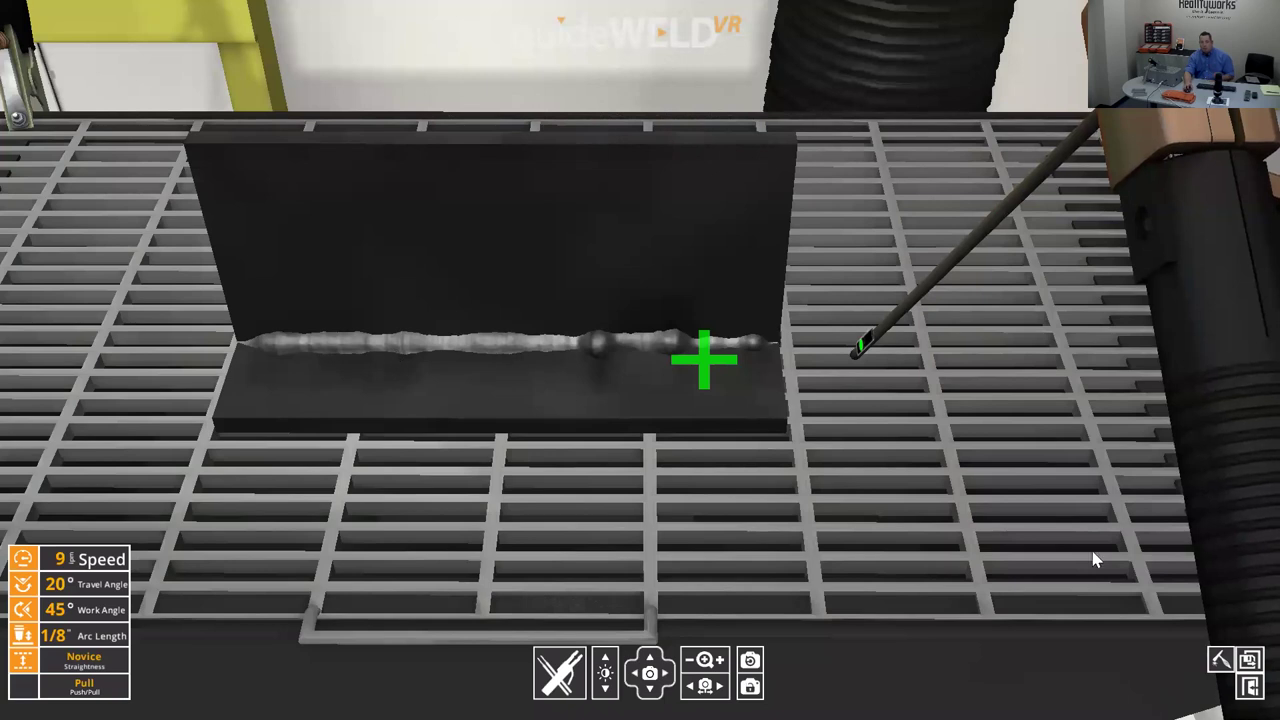
- End the weld to show results: 89% overall, speed 43%, other parameters 100%
click(1249, 659)
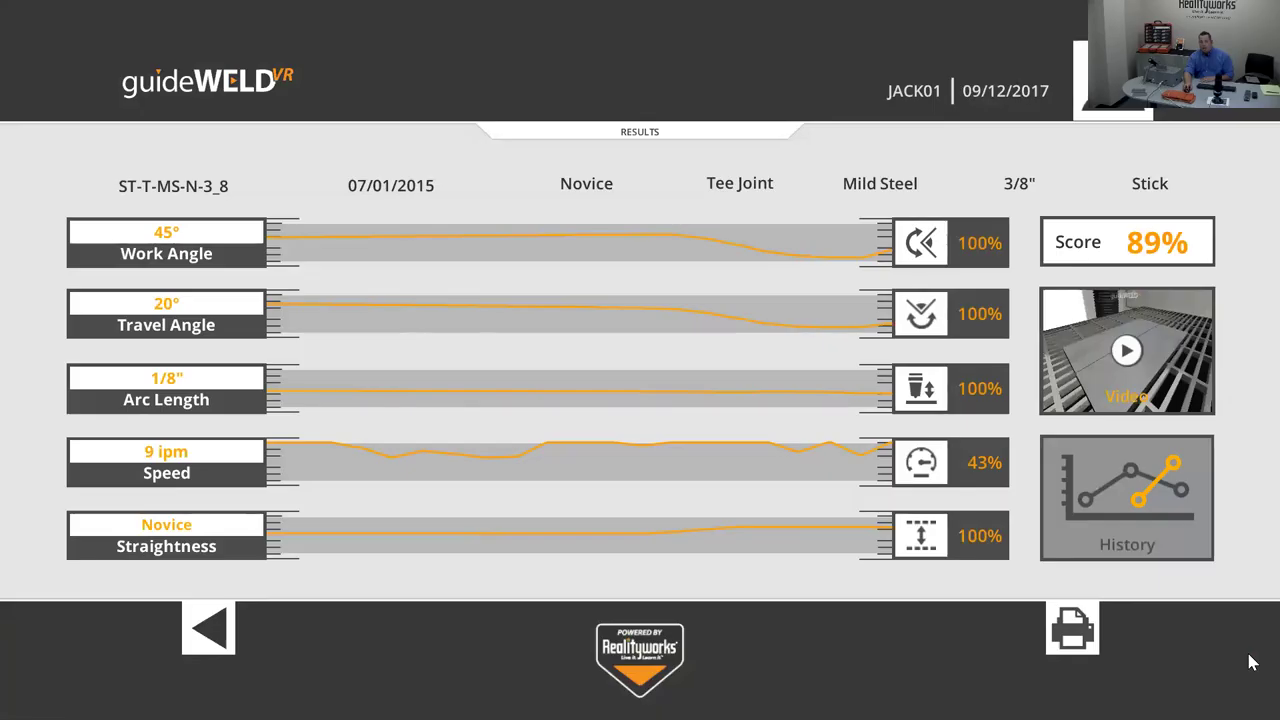